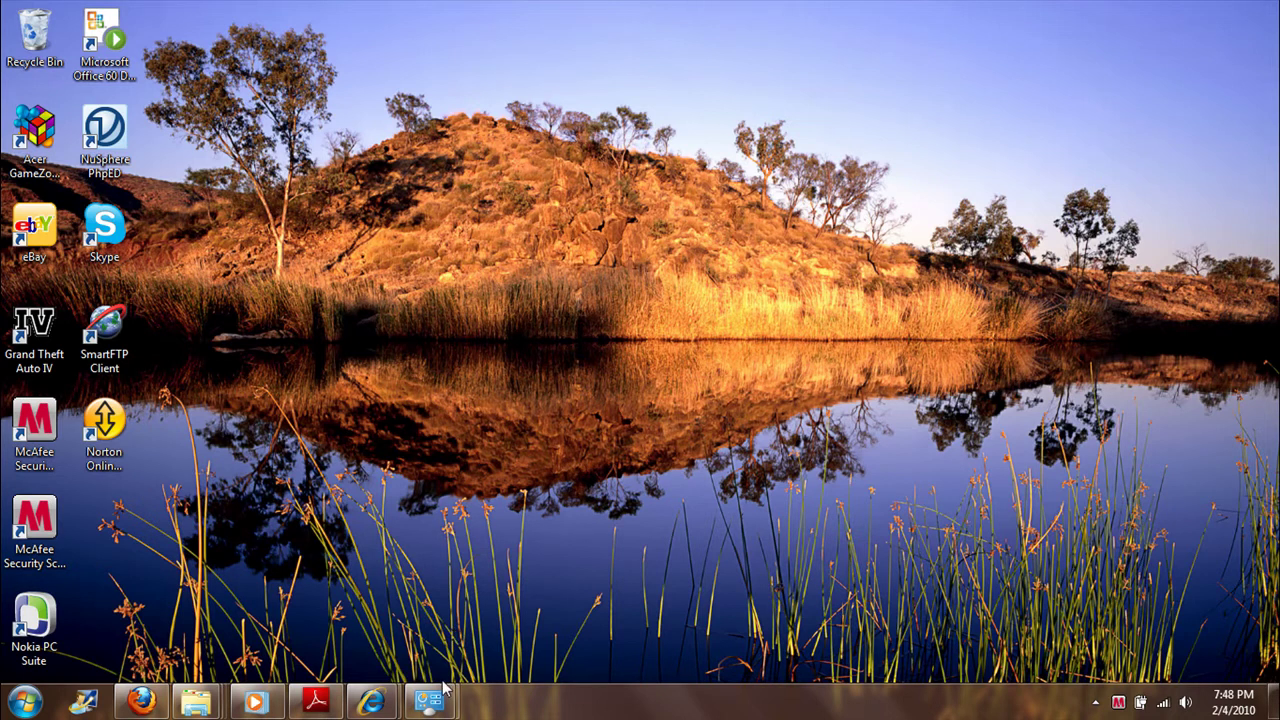
pyautogui.moveTo(429, 701)
pyautogui.click(478, 620)
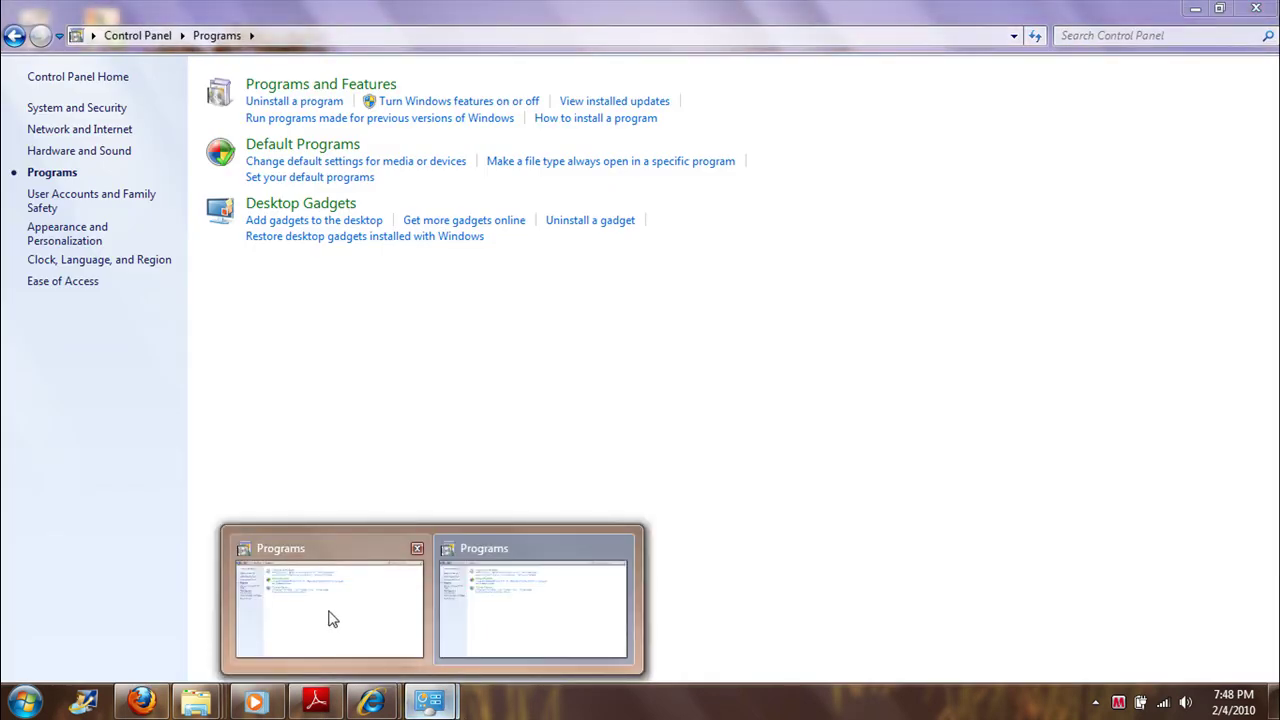
pyautogui.click(333, 619)
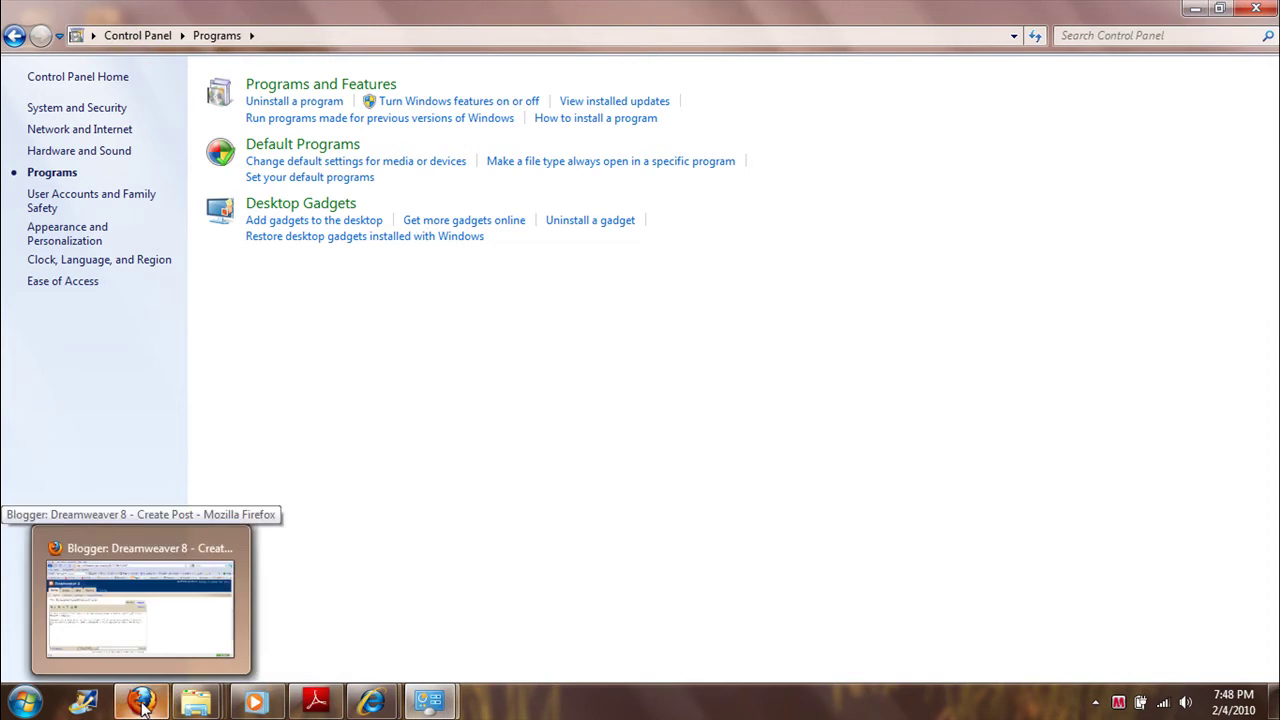
pyautogui.moveTo(196, 701)
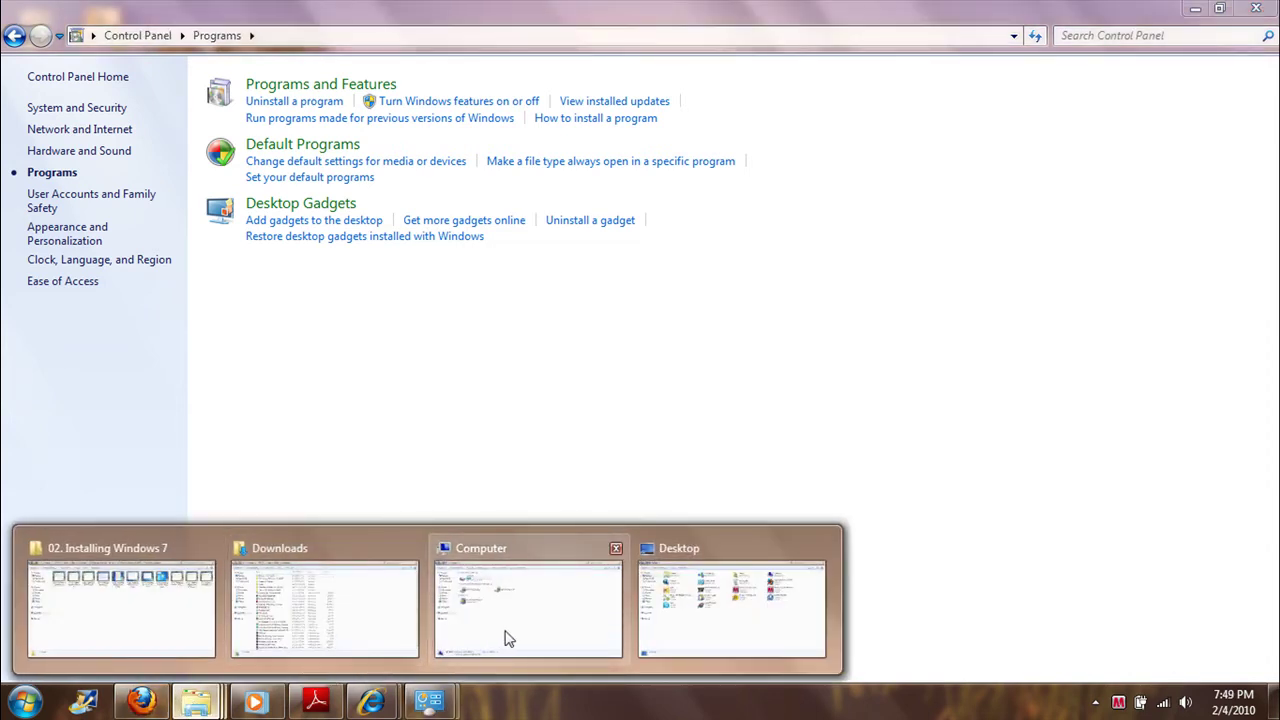
pyautogui.click(504, 636)
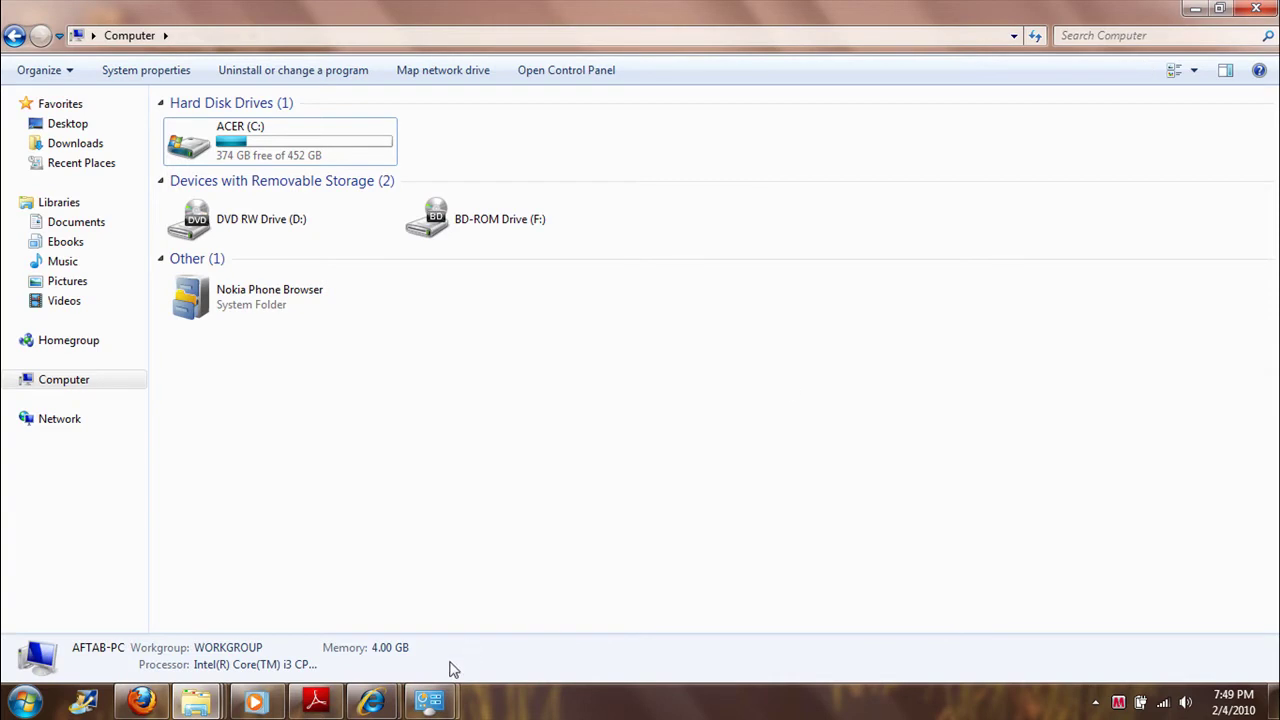
pyautogui.hotkey('alt', 'Tab')
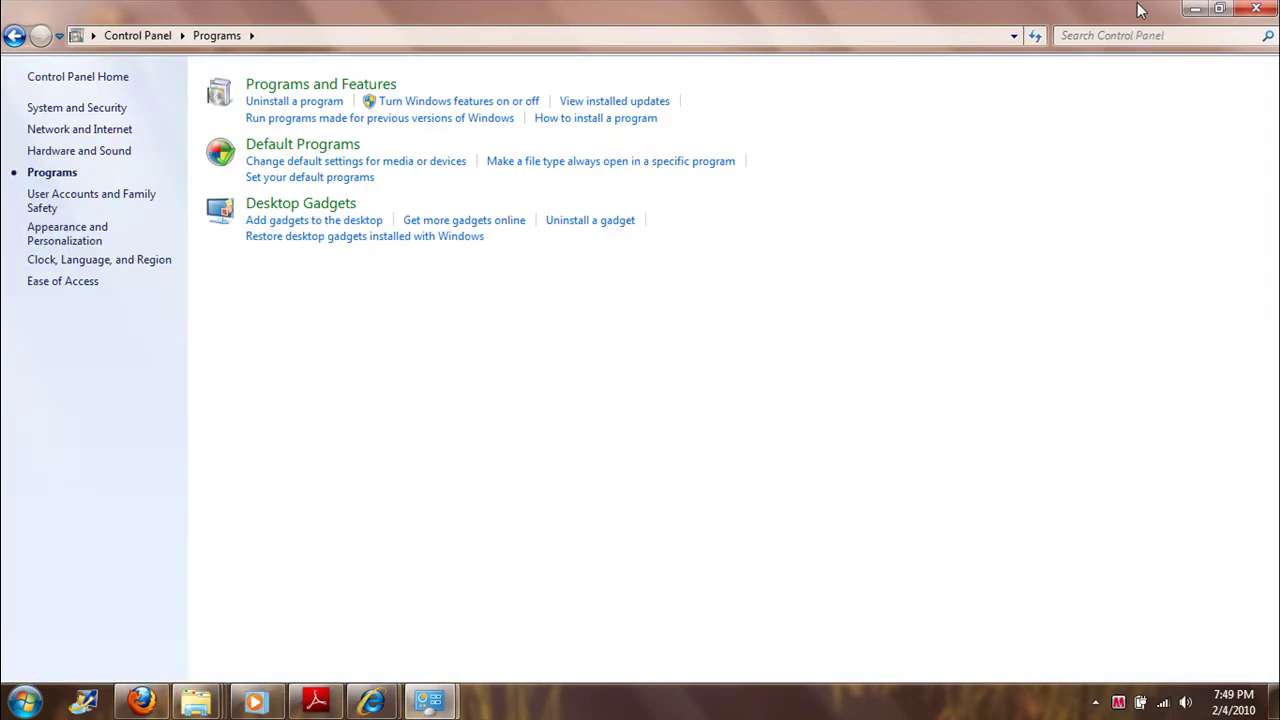
# Restore down the Programs window and reposition it, then shake it to hide and restore Computer
pyautogui.click(1219, 10)
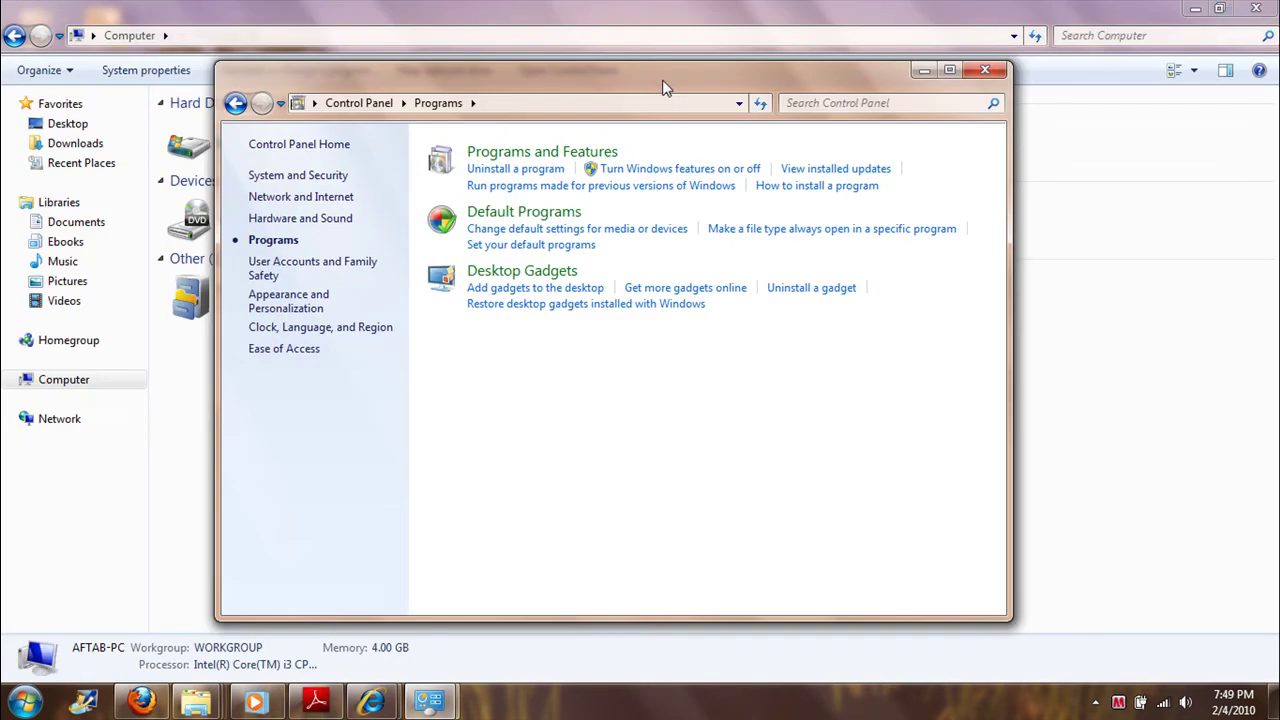
pyautogui.moveTo(663, 88); pyautogui.dragTo(718, 161)
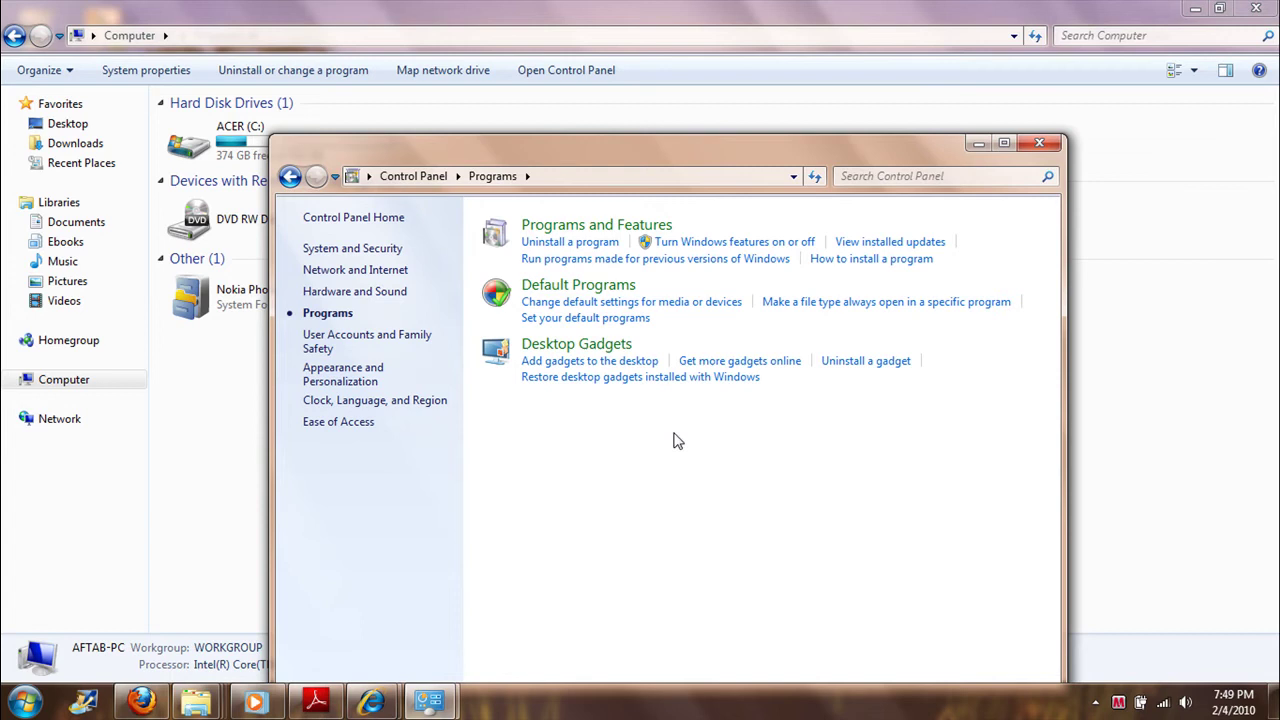
pyautogui.moveTo(681, 156); pyautogui.dragTo(695, 114)
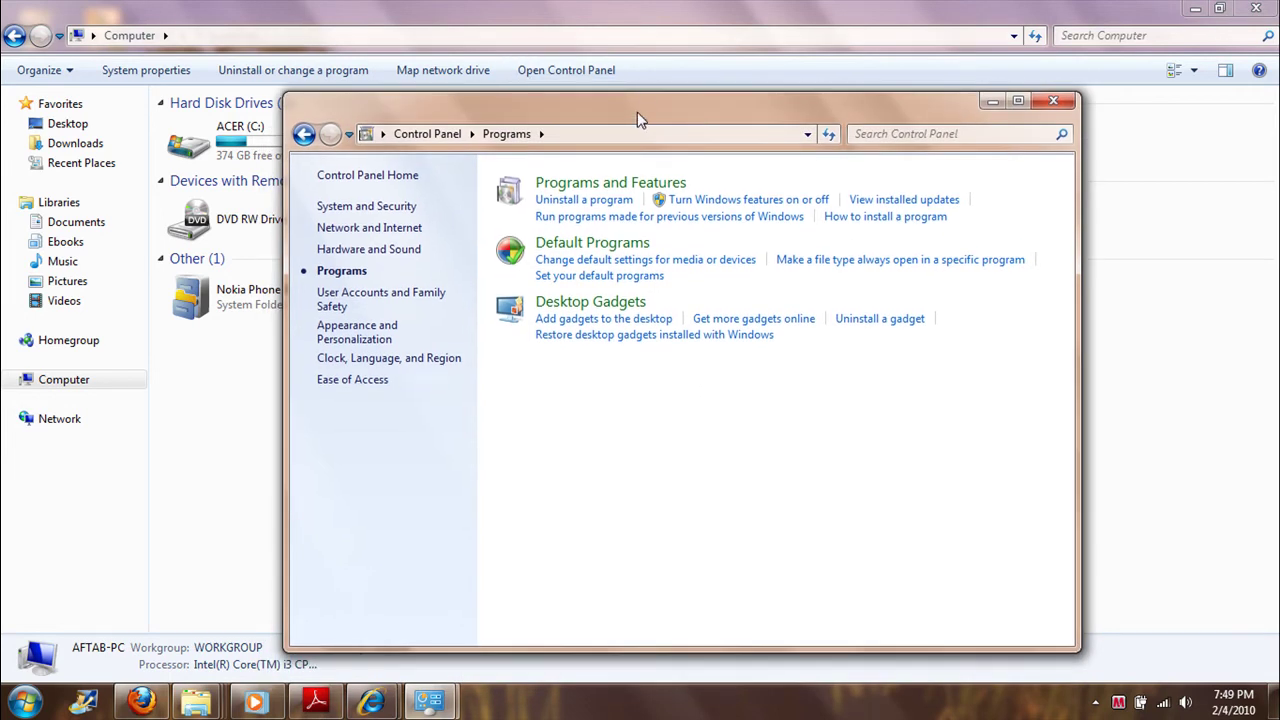
pyautogui.moveTo(640, 117); pyautogui.dragTo(644, 118)
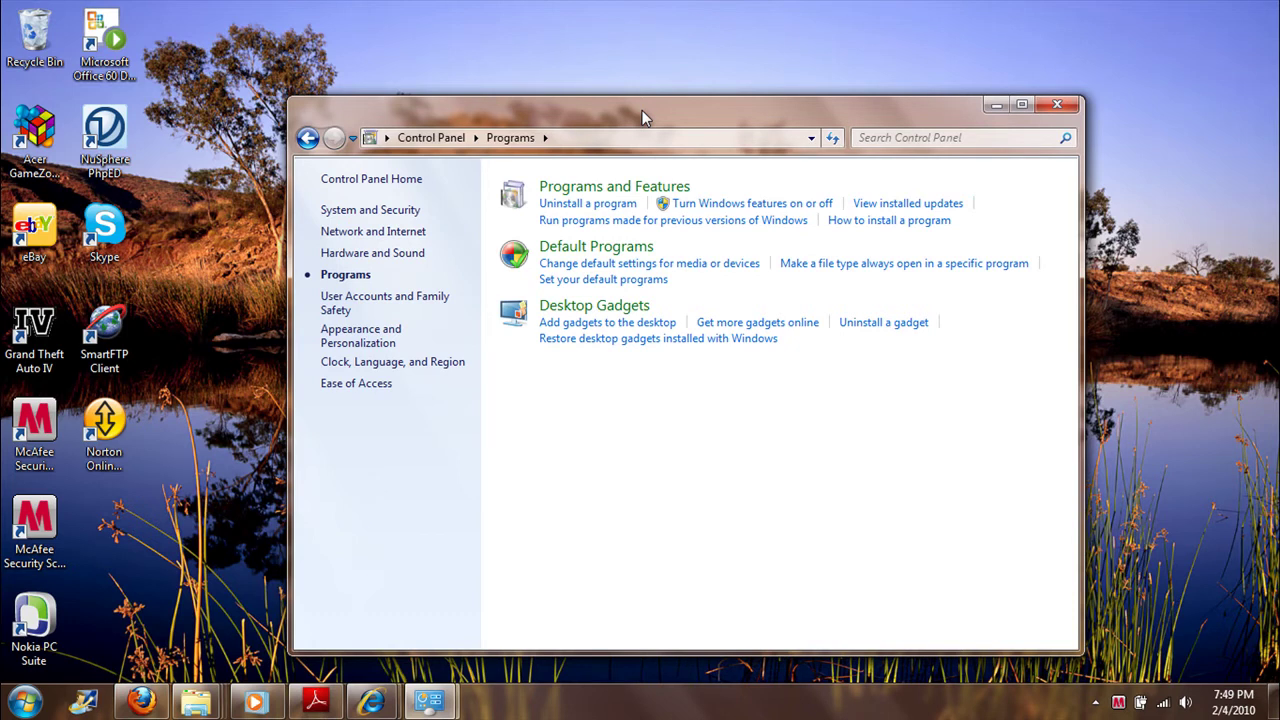
pyautogui.moveTo(644, 118); pyautogui.dragTo(620, 107)
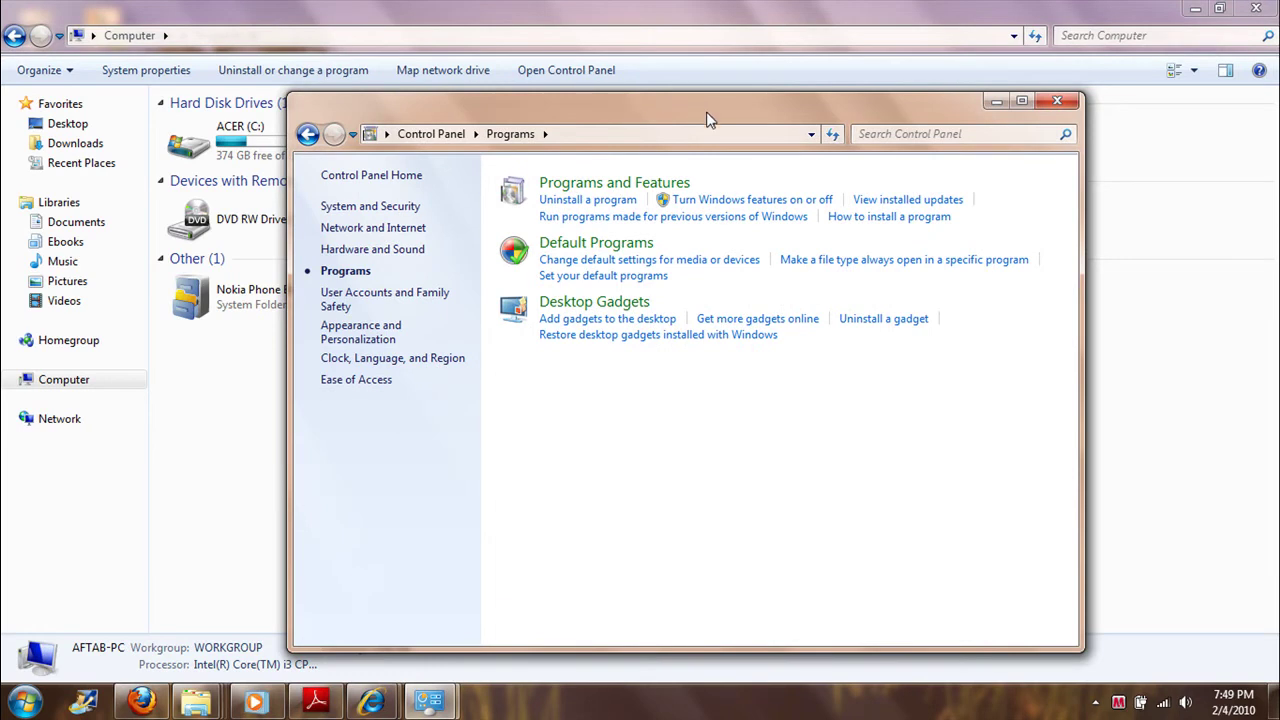
# Minimize the Programs window, restore it from its taskbar preview, then switch to Computer with Win+E
pyautogui.click(996, 103)
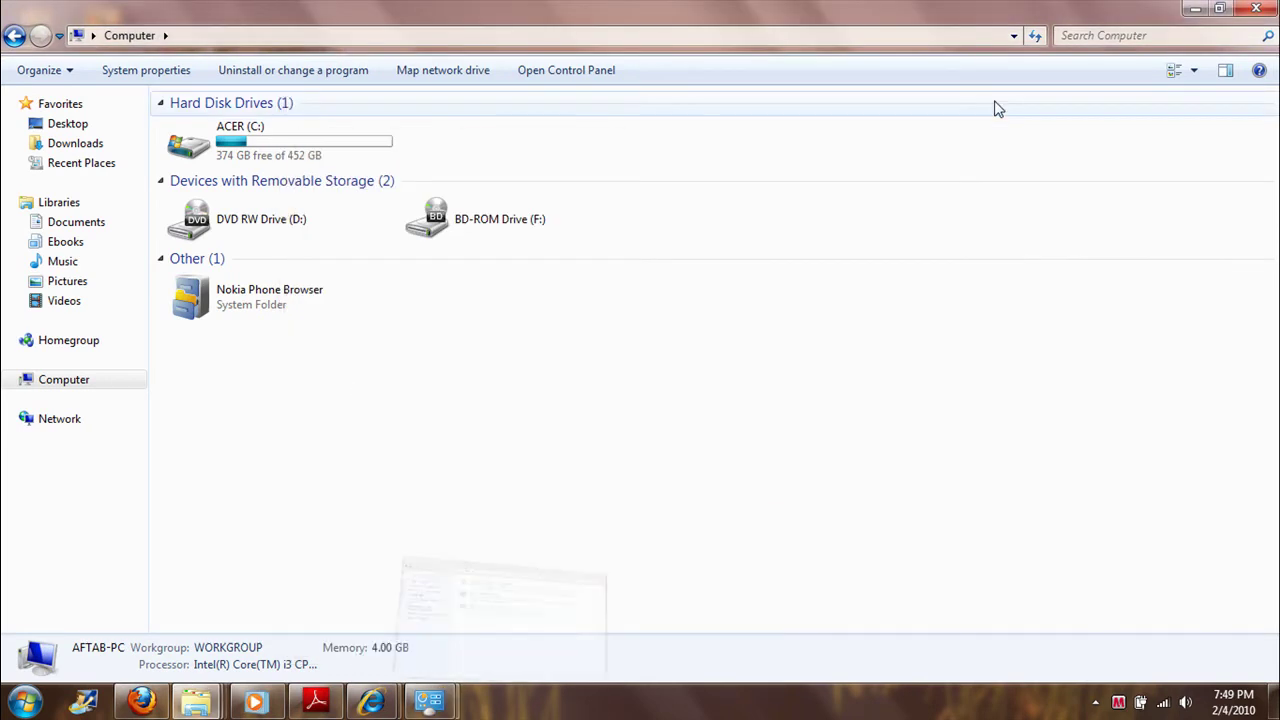
pyautogui.click(432, 702)
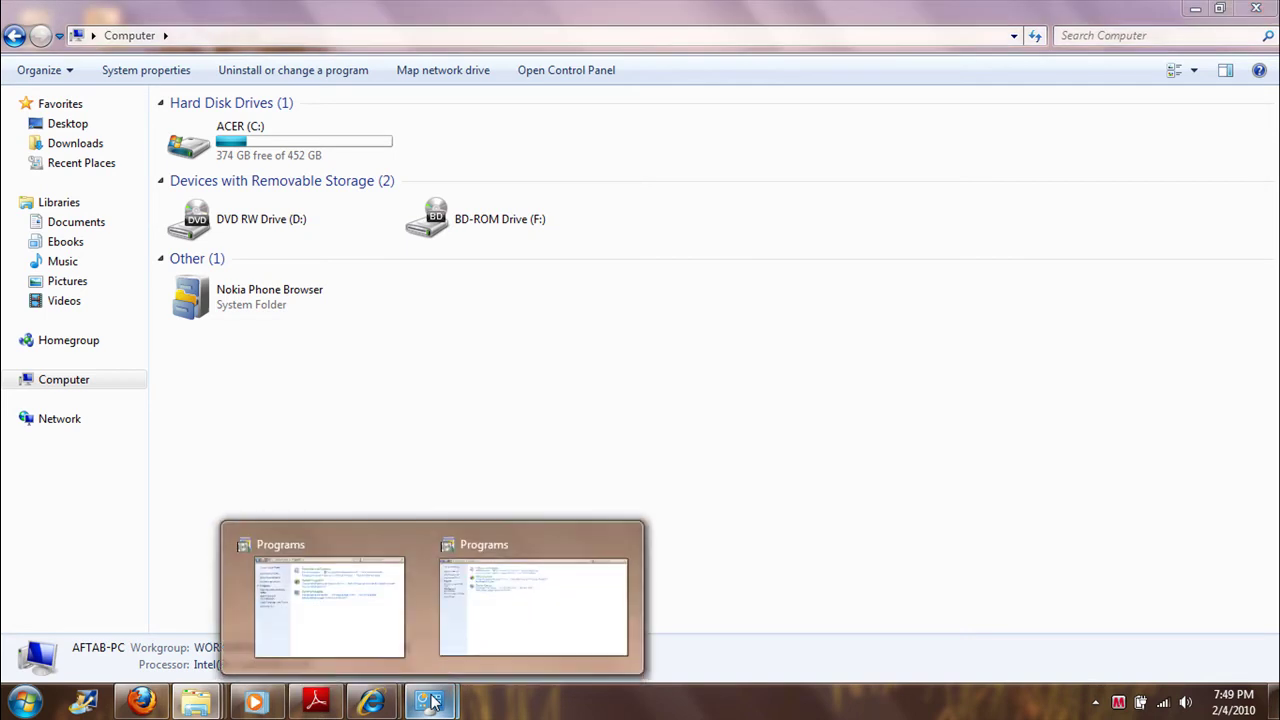
pyautogui.click(520, 627)
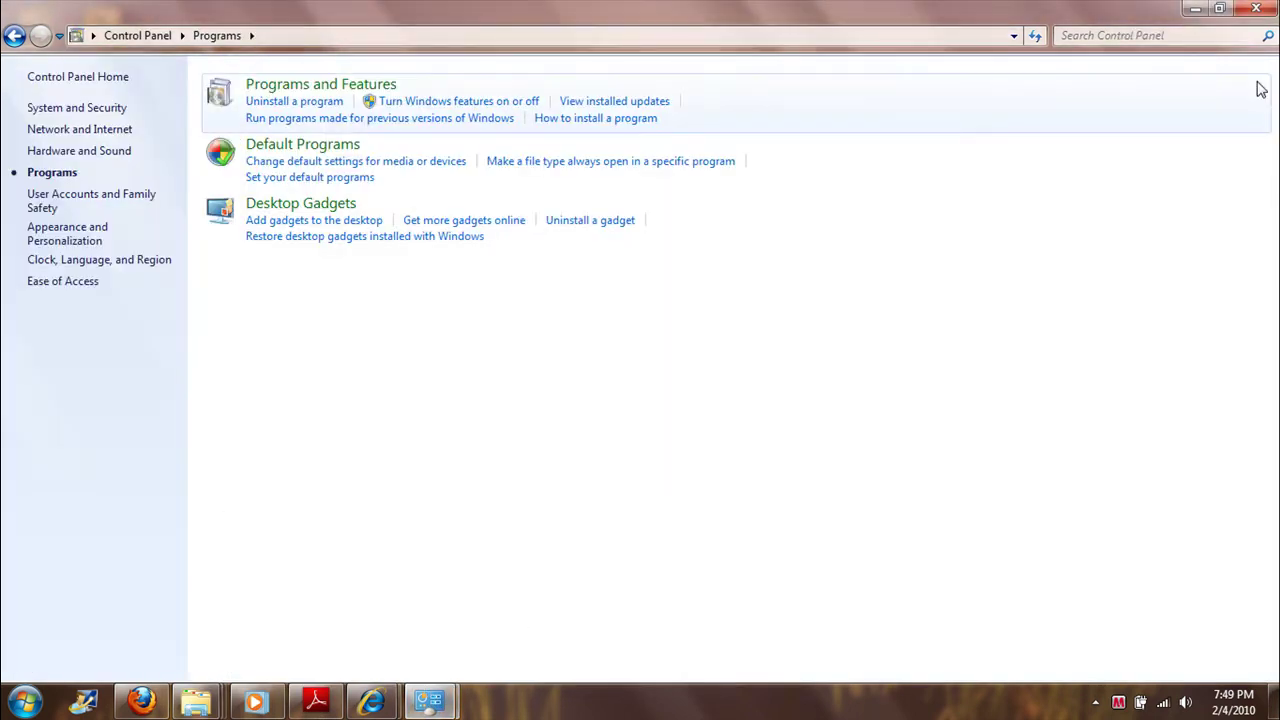
pyautogui.press('super+e')
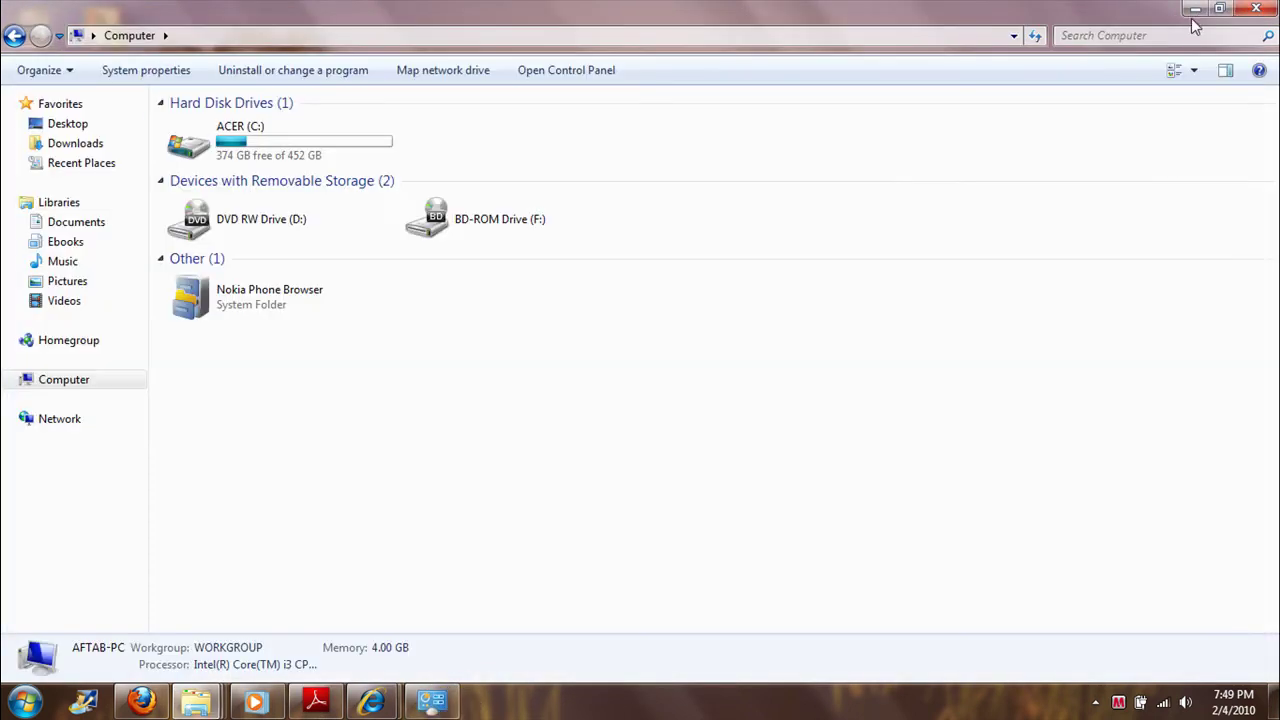
# Pin Control Panel to the taskbar and close one of its extra windows
pyautogui.rightClick(433, 706)
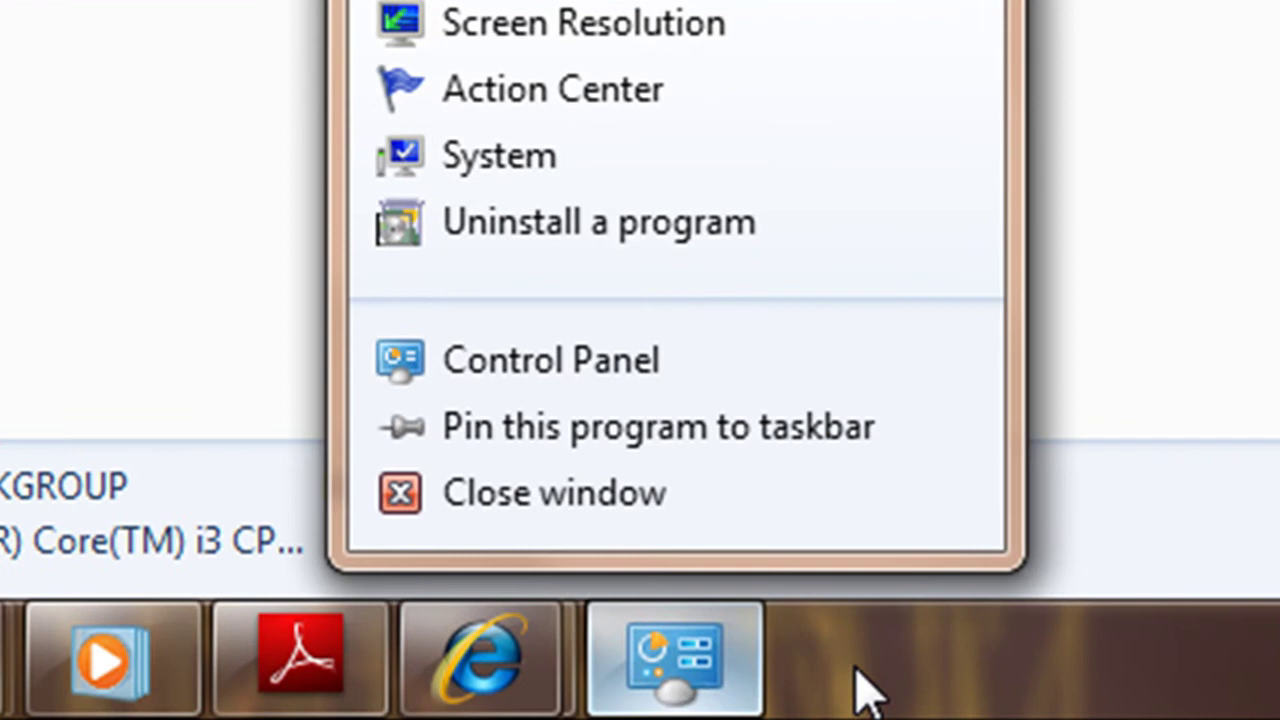
pyautogui.click(862, 690)
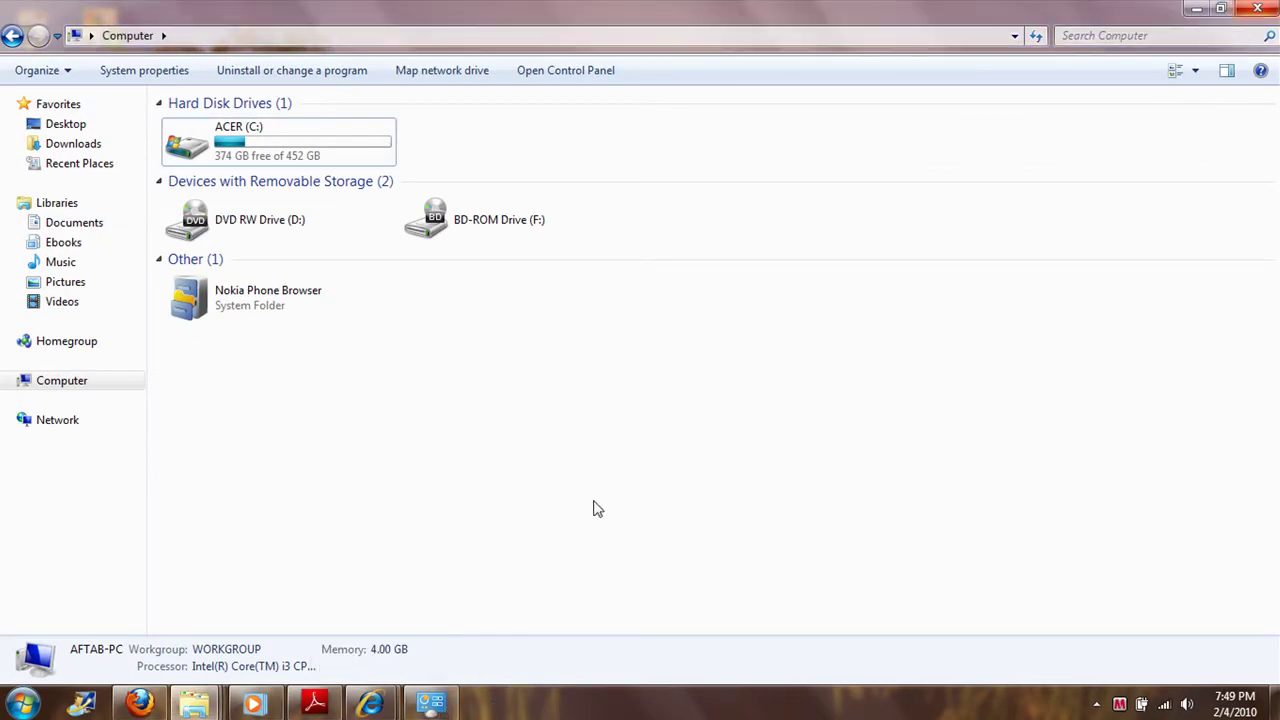
pyautogui.rightClick(445, 708)
pyautogui.click(440, 708)
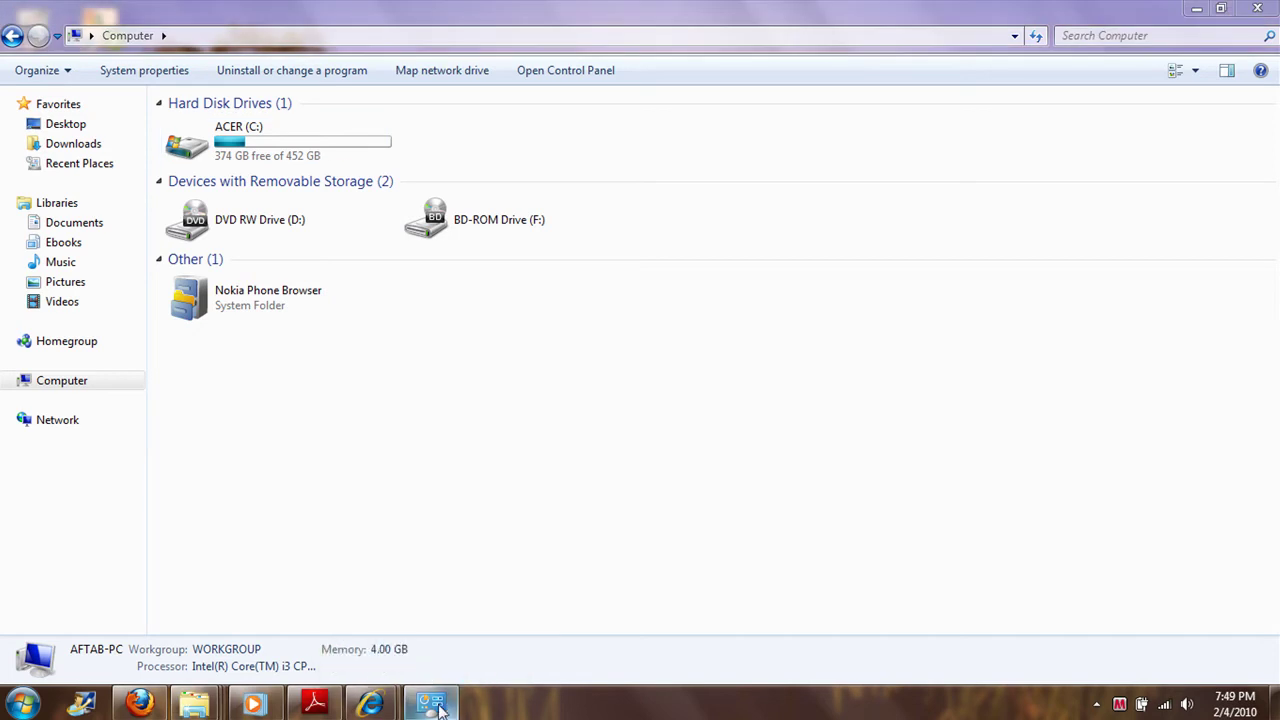
pyautogui.moveTo(430, 704)
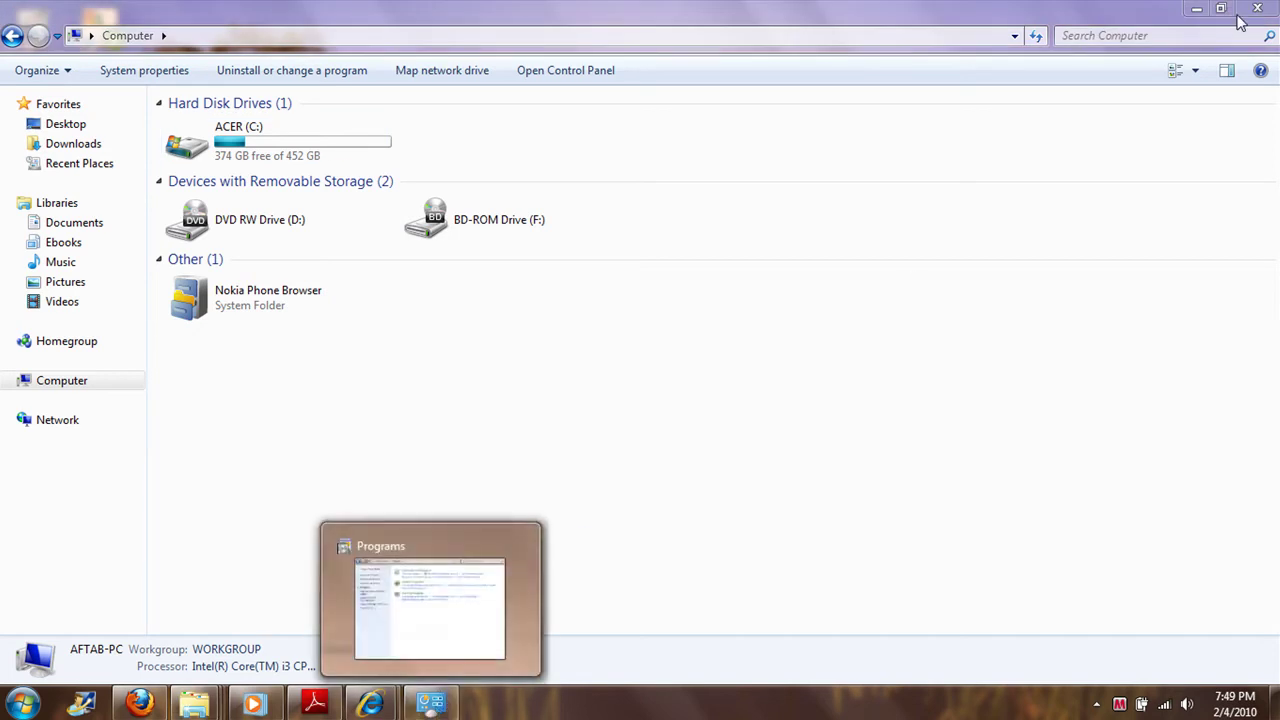
# Close the Computer window and bring the Programs page back from the Control Panel taskbar button
pyautogui.click(1258, 12)
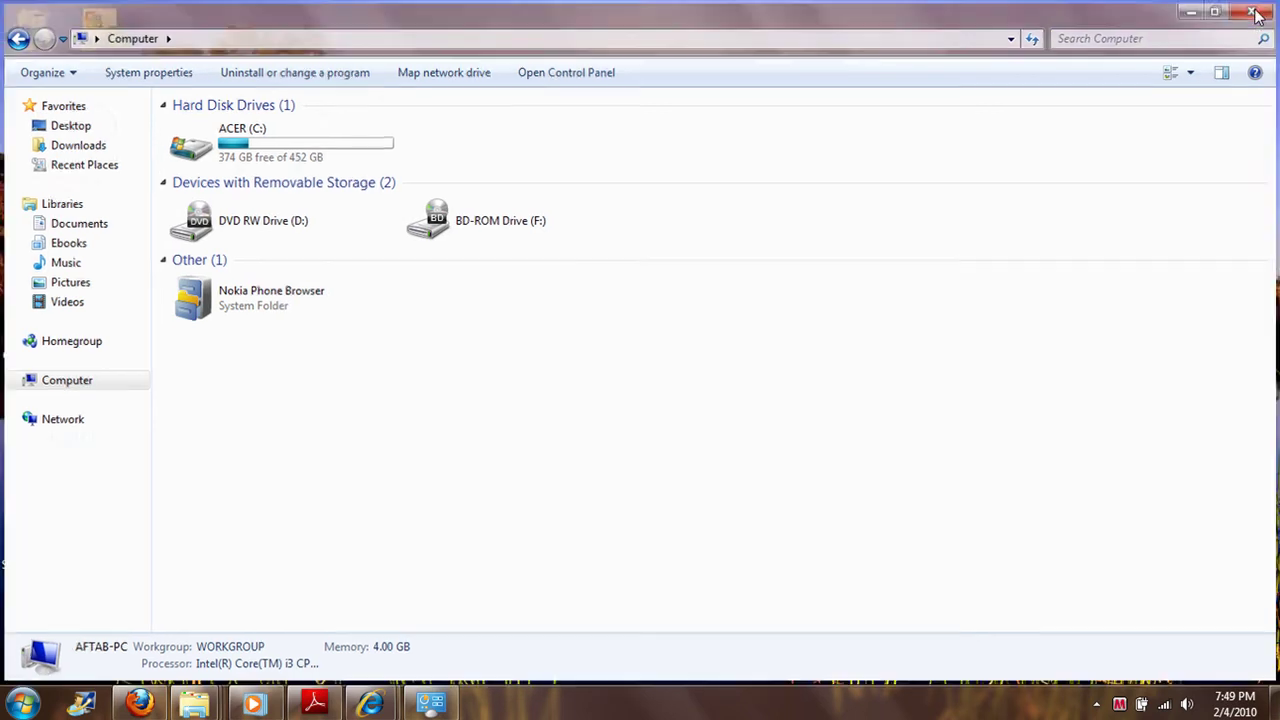
pyautogui.click(432, 705)
pyautogui.rightClick(432, 705)
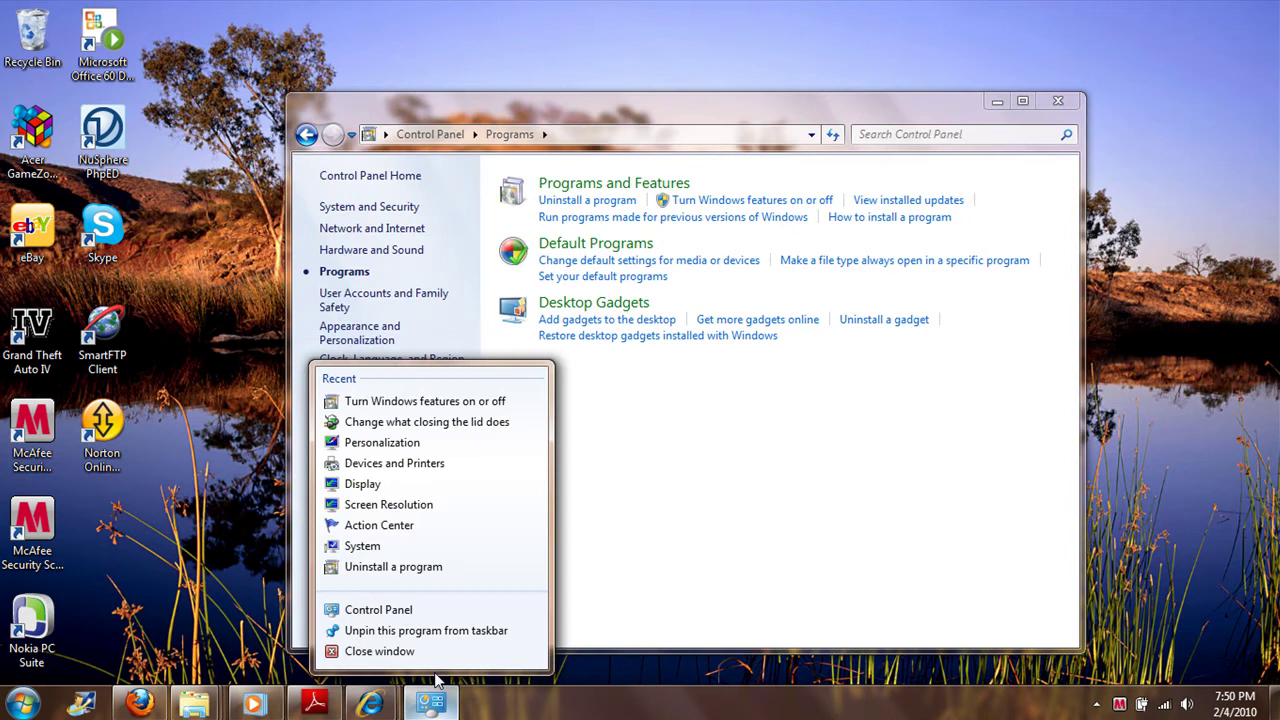
pyautogui.click(418, 630)
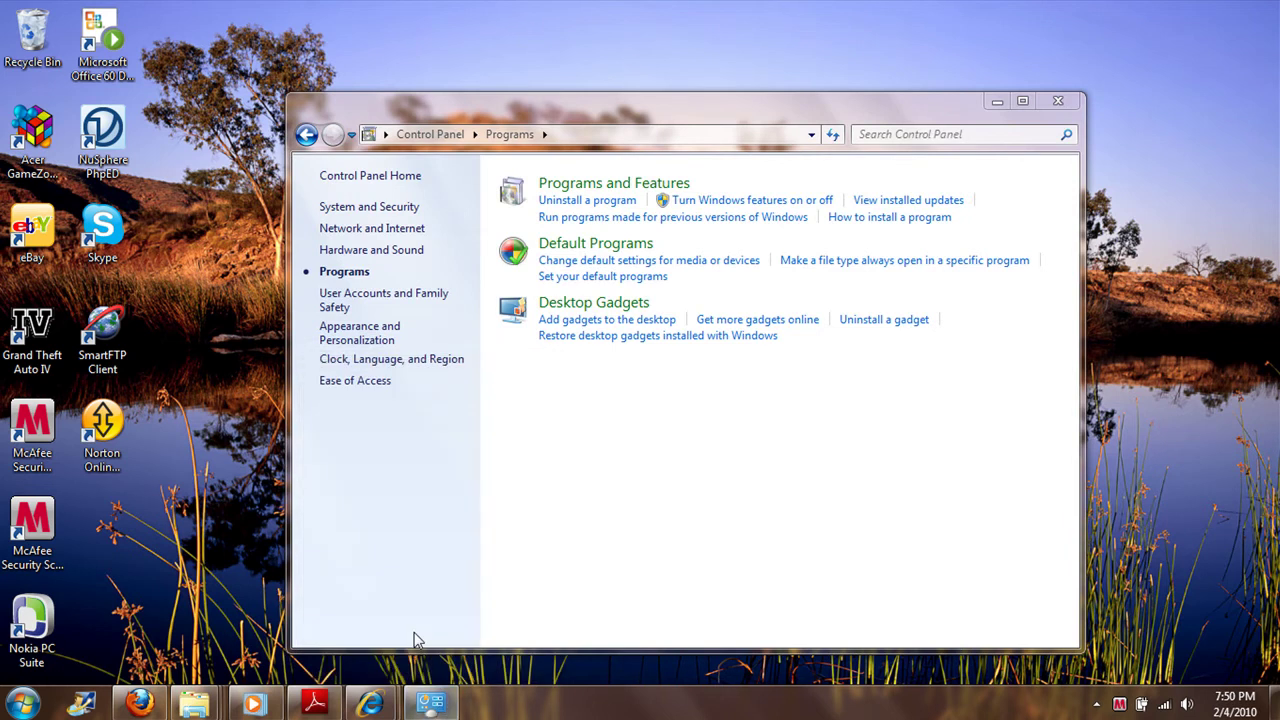
# Close Control Panel, peek at the folder windows to pick Desktop, then bring up the PHP and MySQL PDF
pyautogui.click(1057, 102)
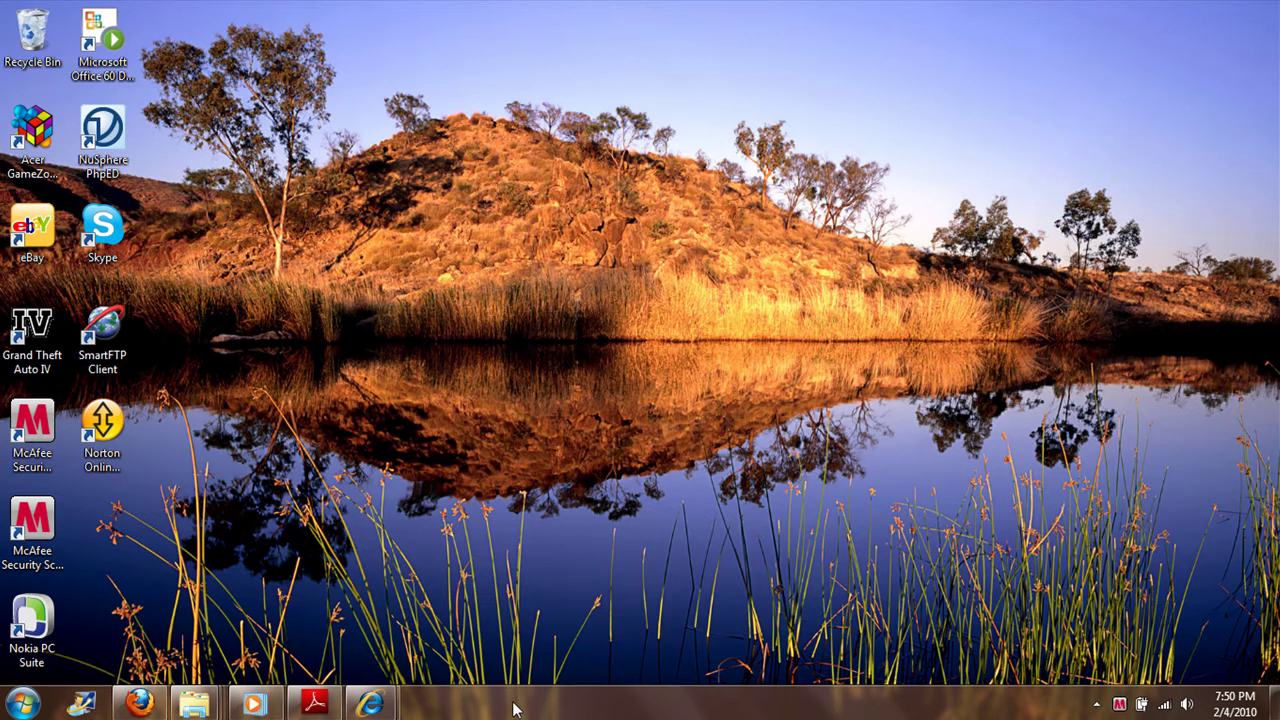
pyautogui.moveTo(194, 704)
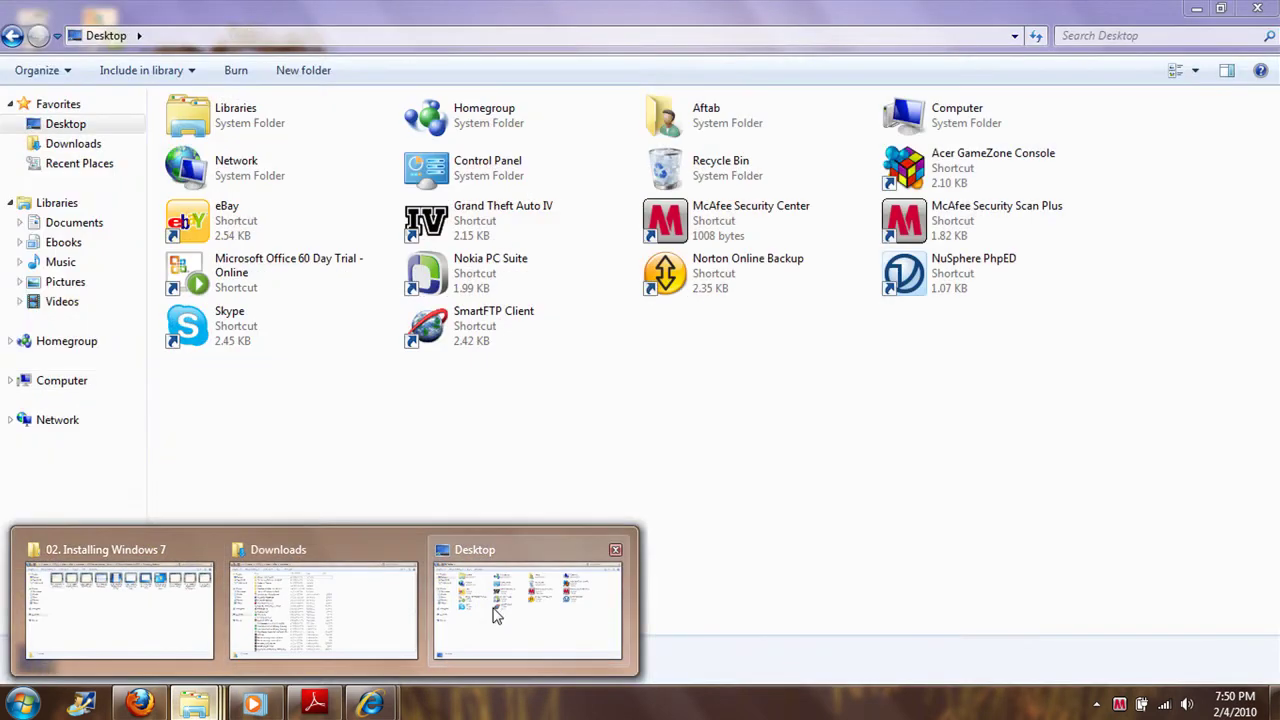
pyautogui.click(492, 612)
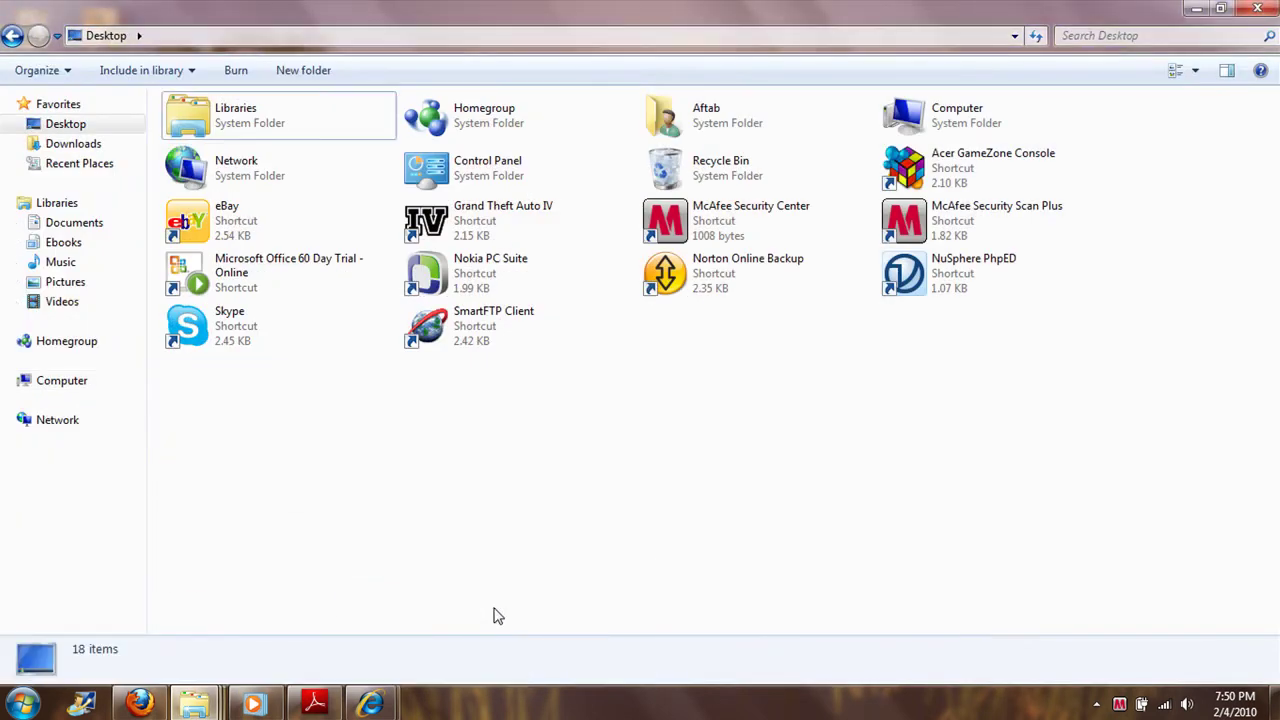
pyautogui.click(197, 708)
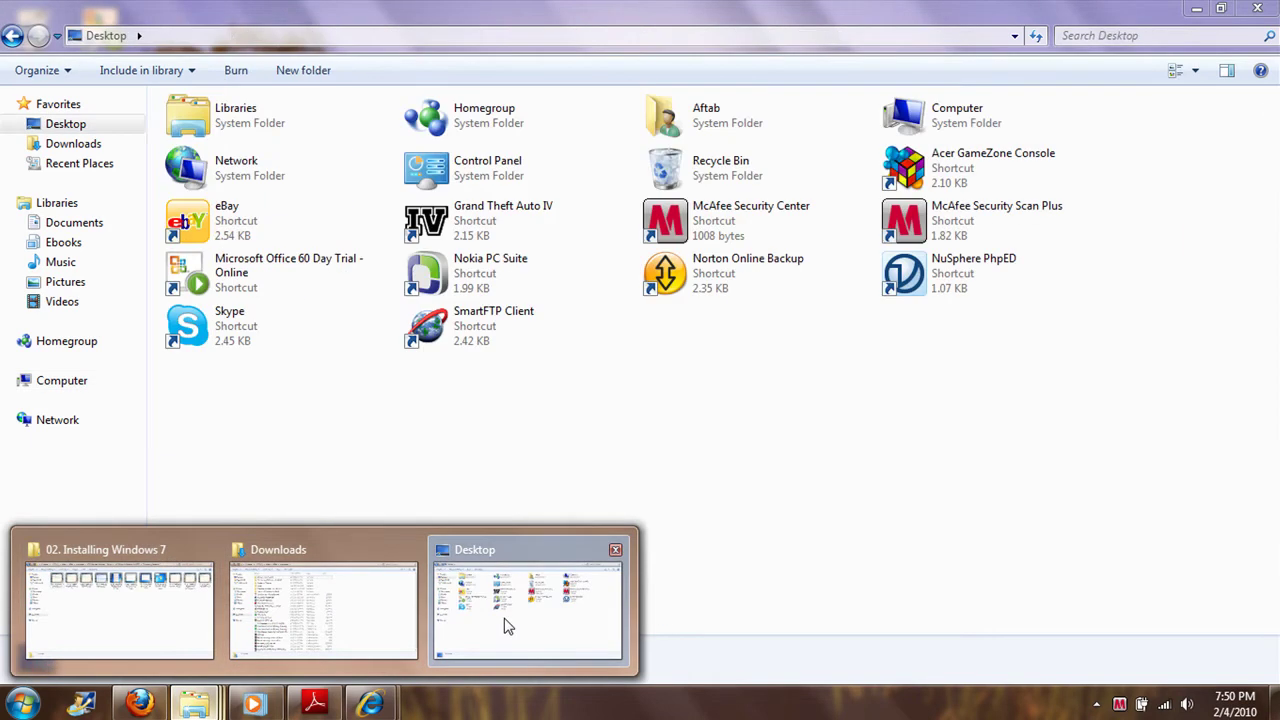
pyautogui.click(505, 625)
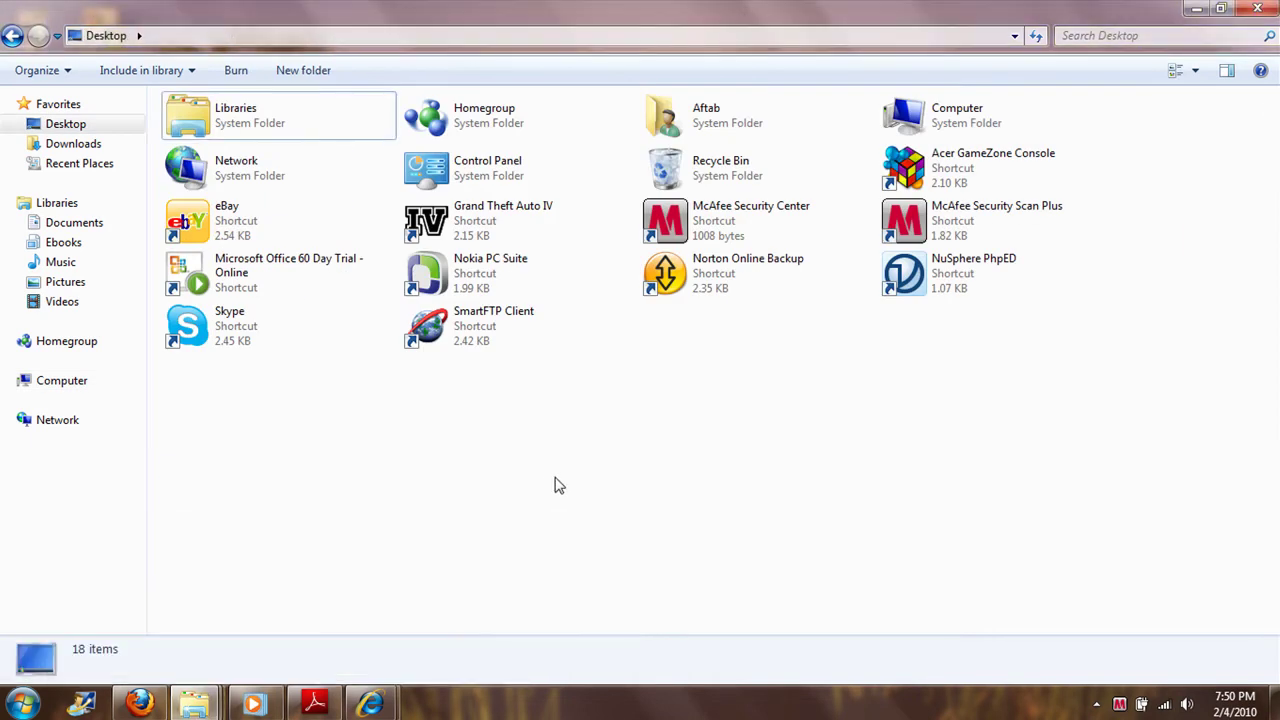
pyautogui.click(311, 705)
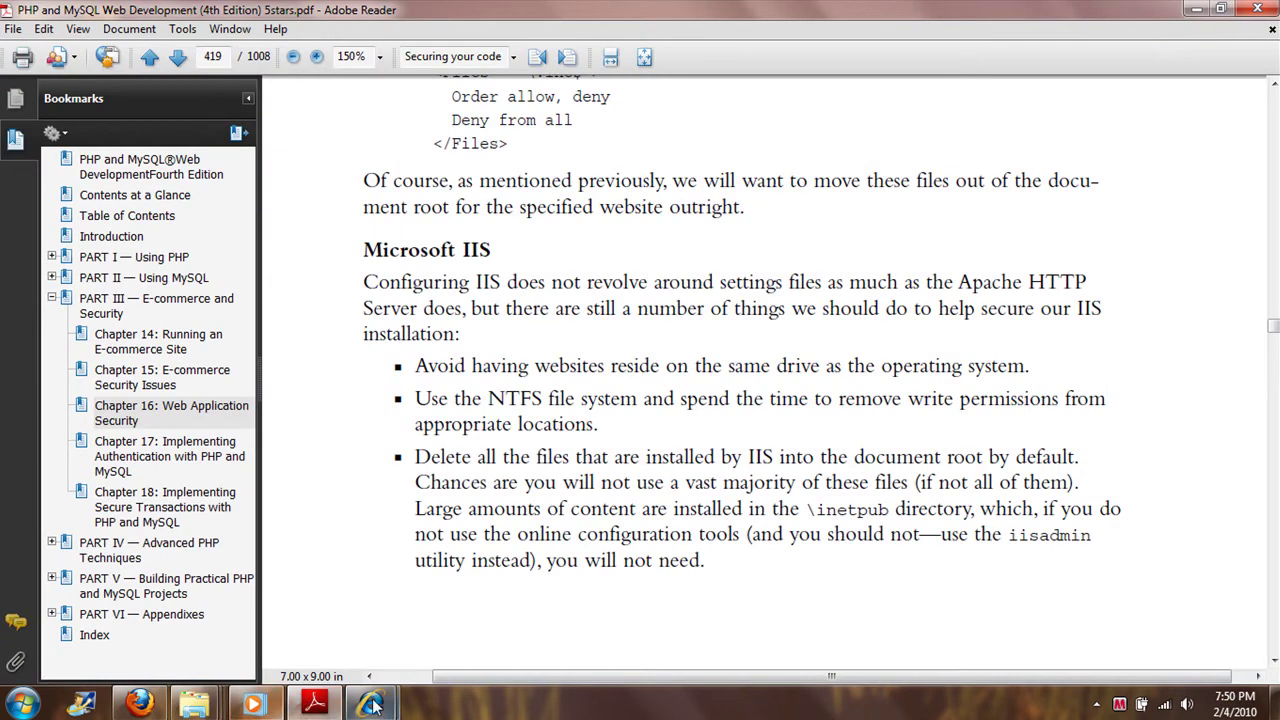
# Pick the iGoogle page from Internet Explorer's previews, then hide and restore all windows with Show desktop
pyautogui.click(370, 705)
pyautogui.click(308, 605)
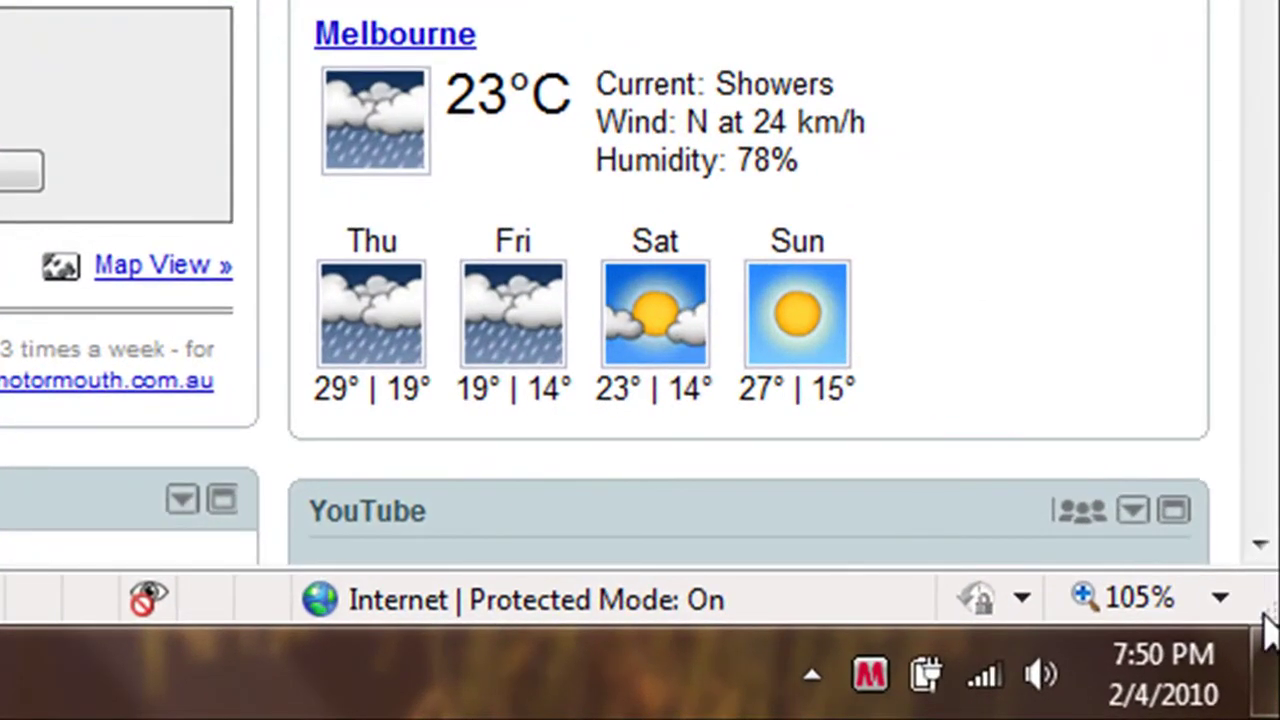
pyautogui.click(1268, 675)
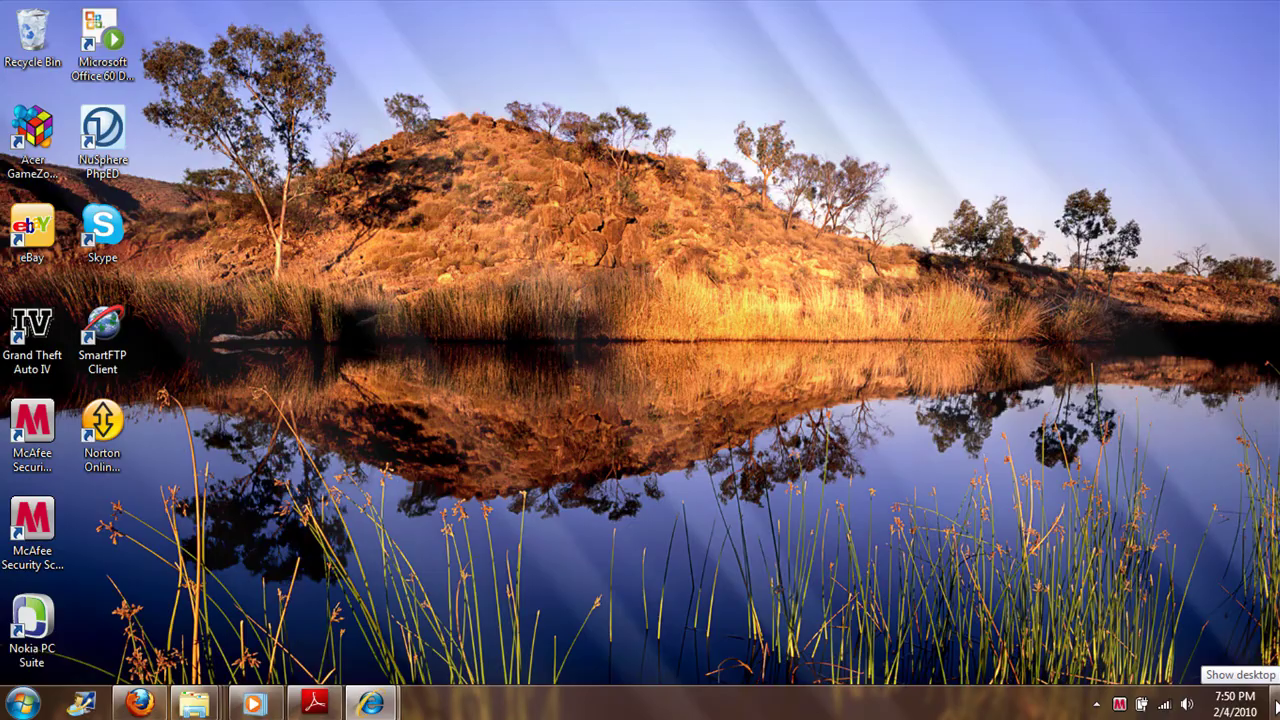
pyautogui.click(1274, 703)
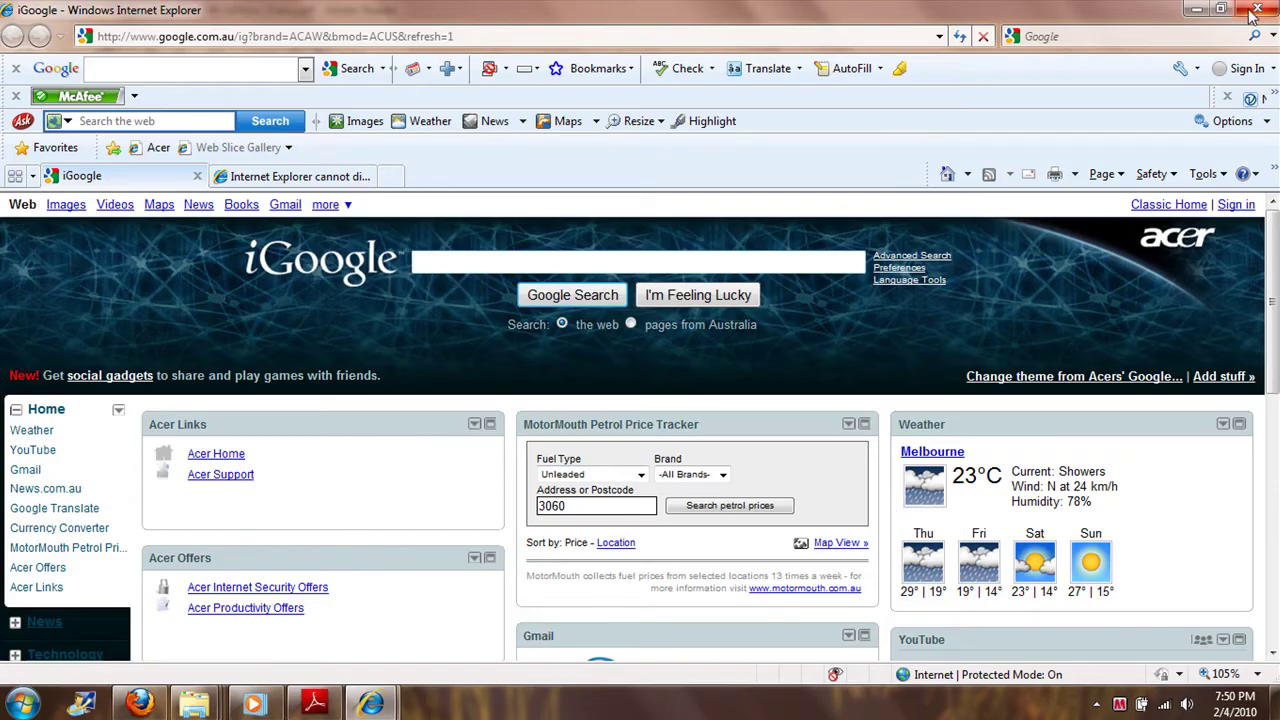
# Restore down the iGoogle, PDF and Desktop folder windows, overlap them, and put the PDF in front
pyautogui.click(1221, 10)
pyautogui.click(1223, 11)
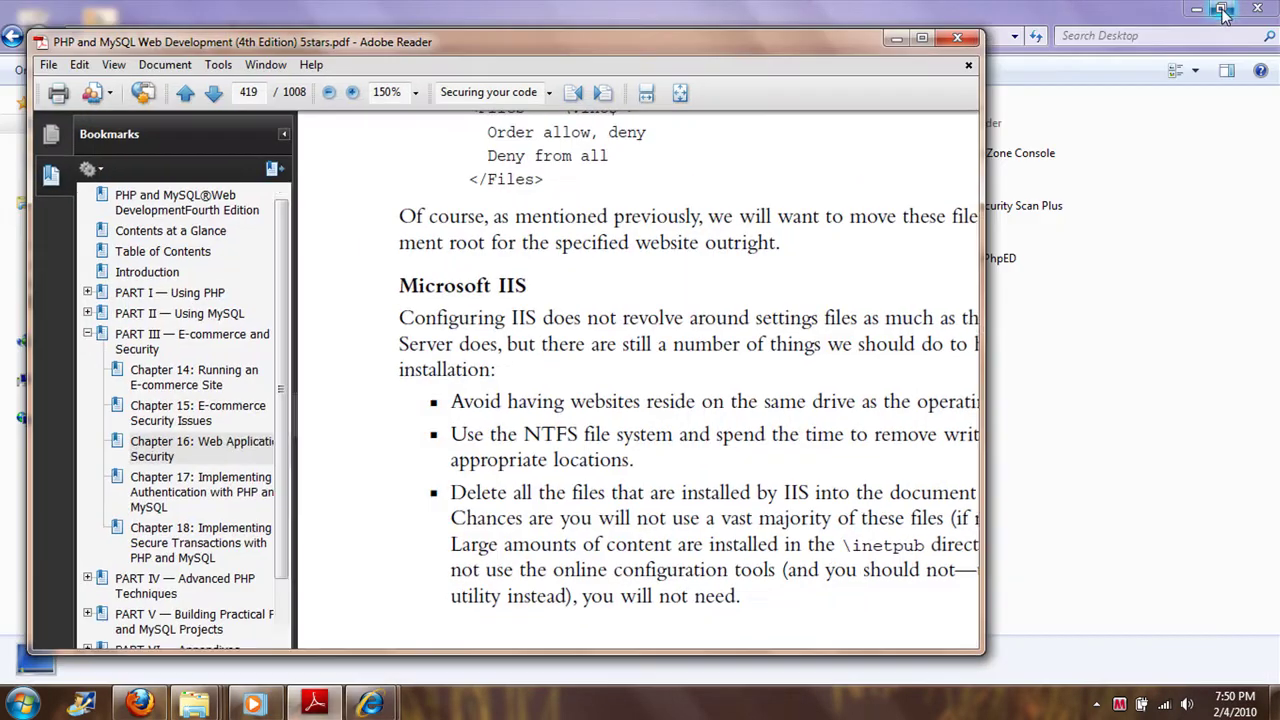
pyautogui.moveTo(740, 52); pyautogui.dragTo(1145, 238)
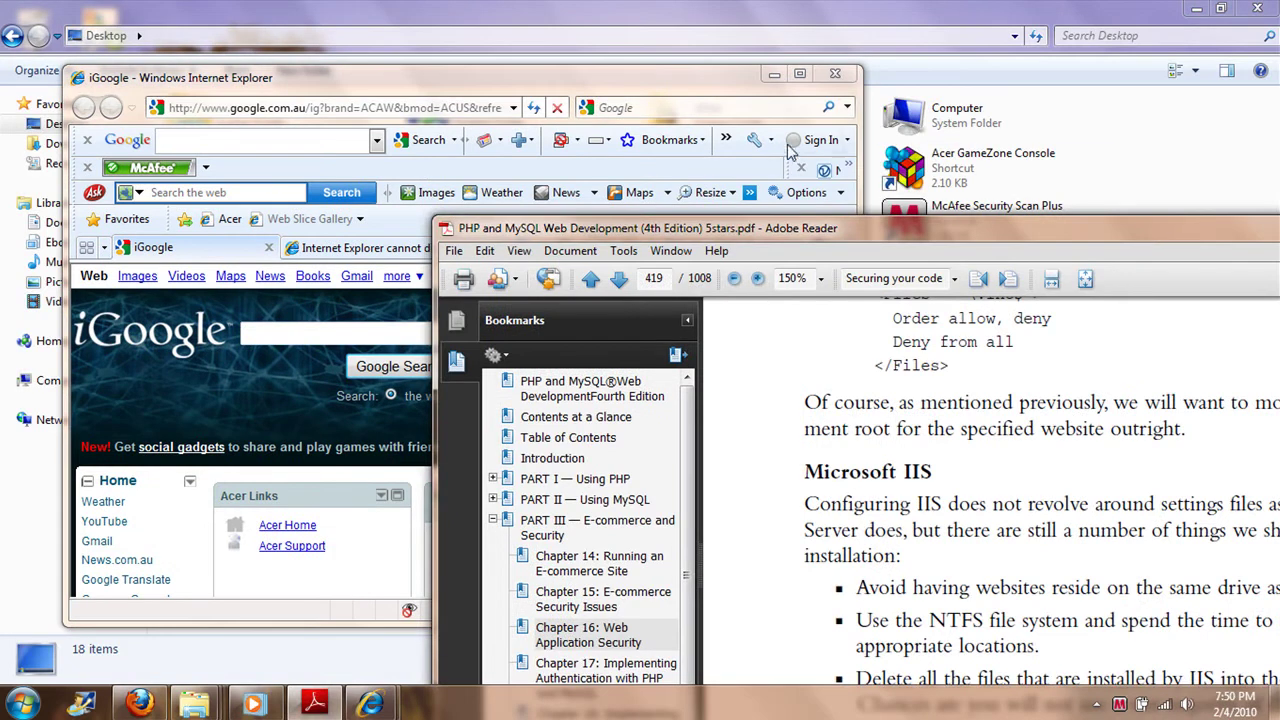
pyautogui.click(1221, 8)
pyautogui.click(862, 90)
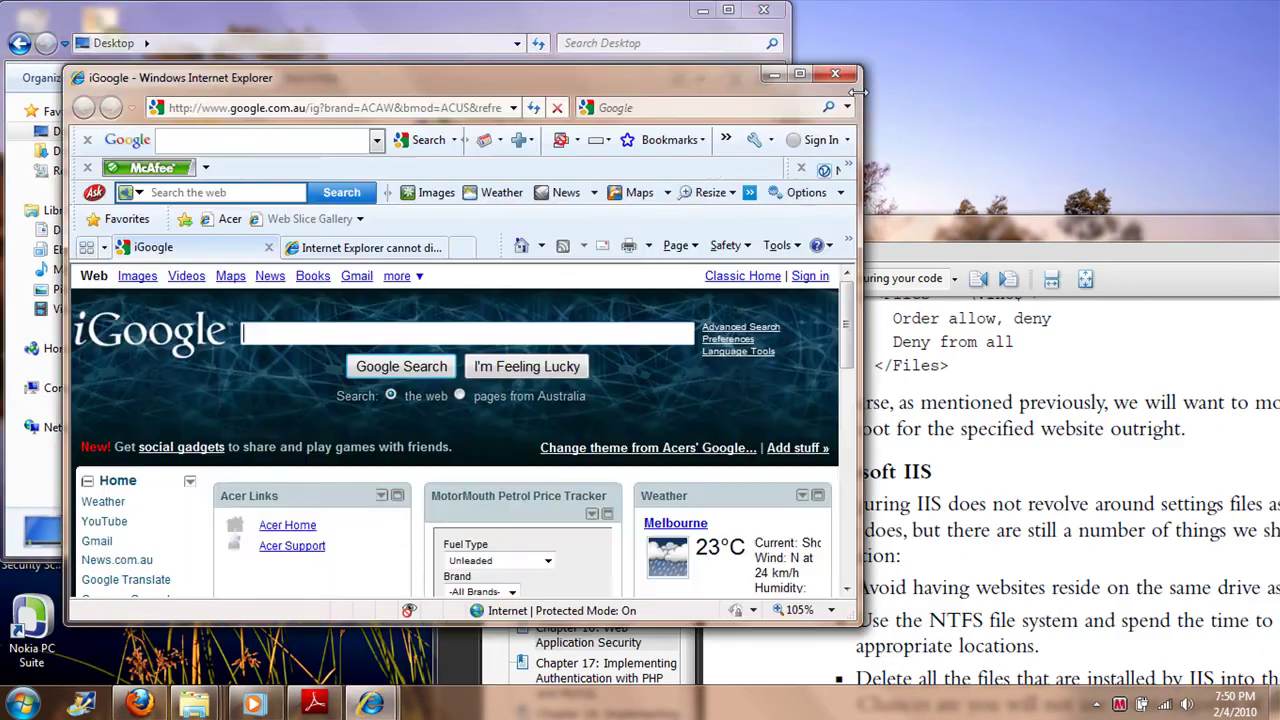
pyautogui.moveTo(800, 28); pyautogui.dragTo(1218, 52)
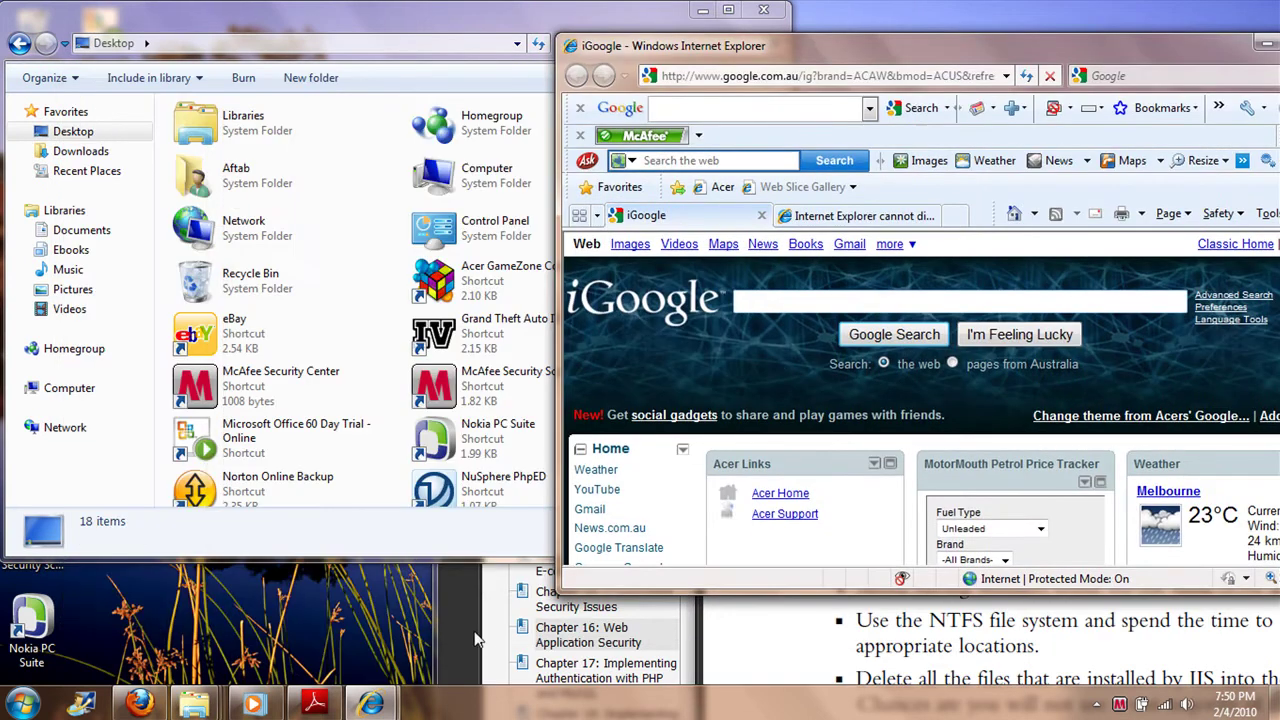
pyautogui.click(443, 623)
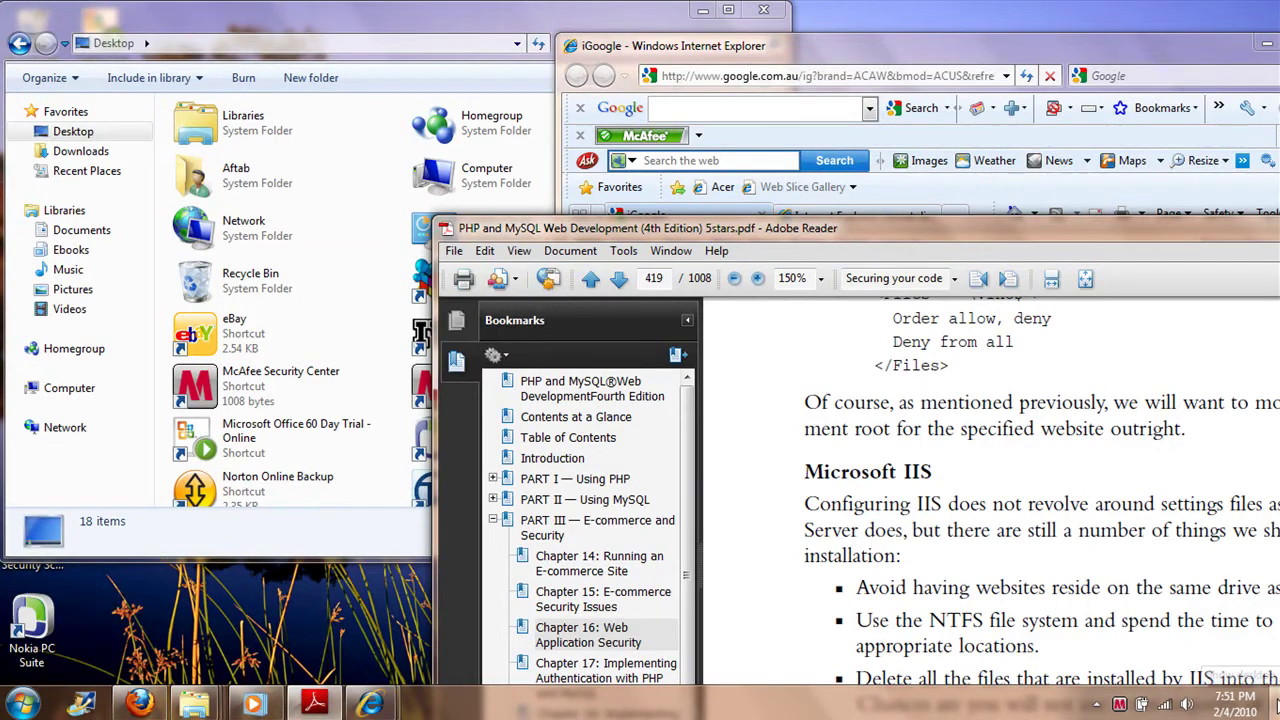
# Hide and restore all windows, maximize the iGoogle window, and select its web address
pyautogui.click(1275, 702)
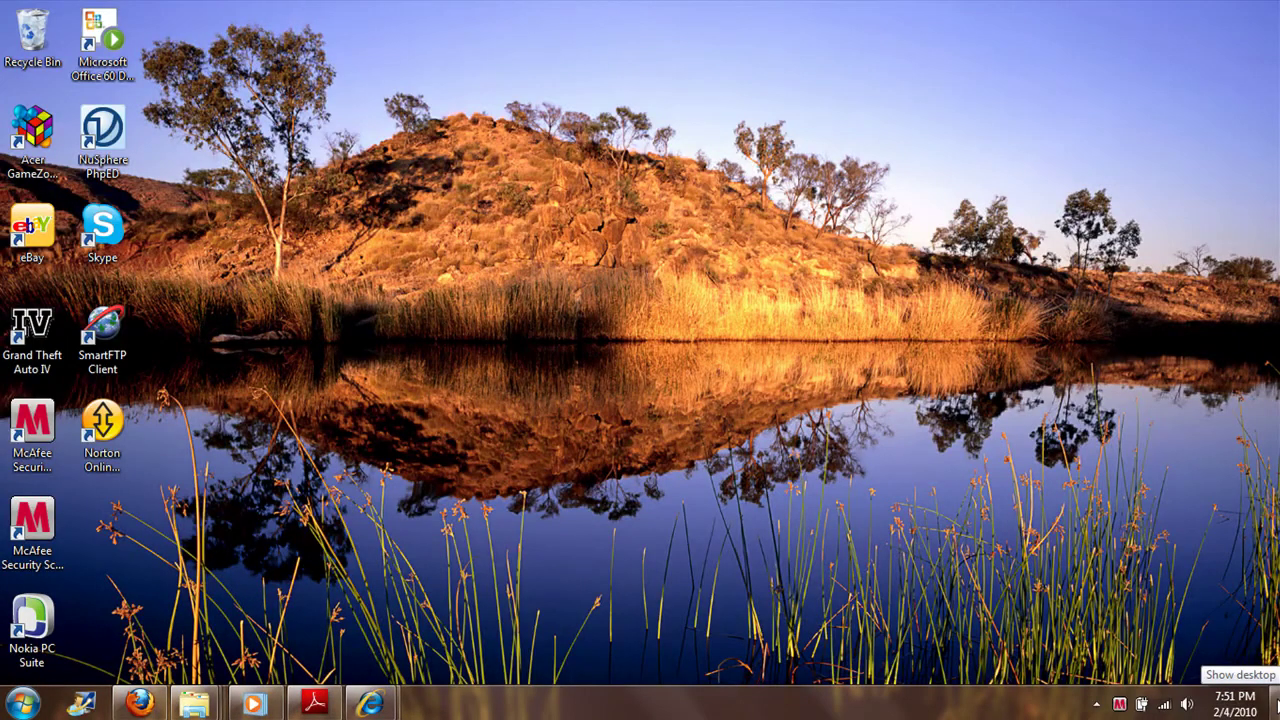
pyautogui.click(1275, 702)
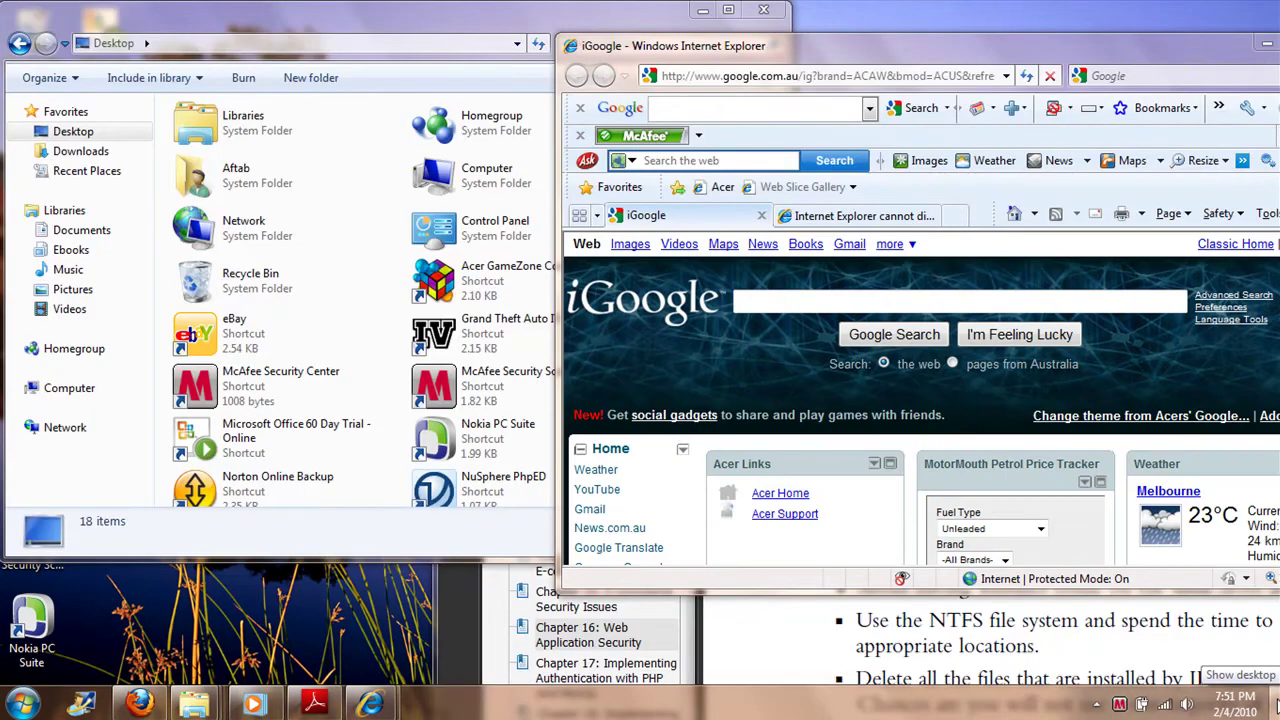
pyautogui.doubleClick(845, 42)
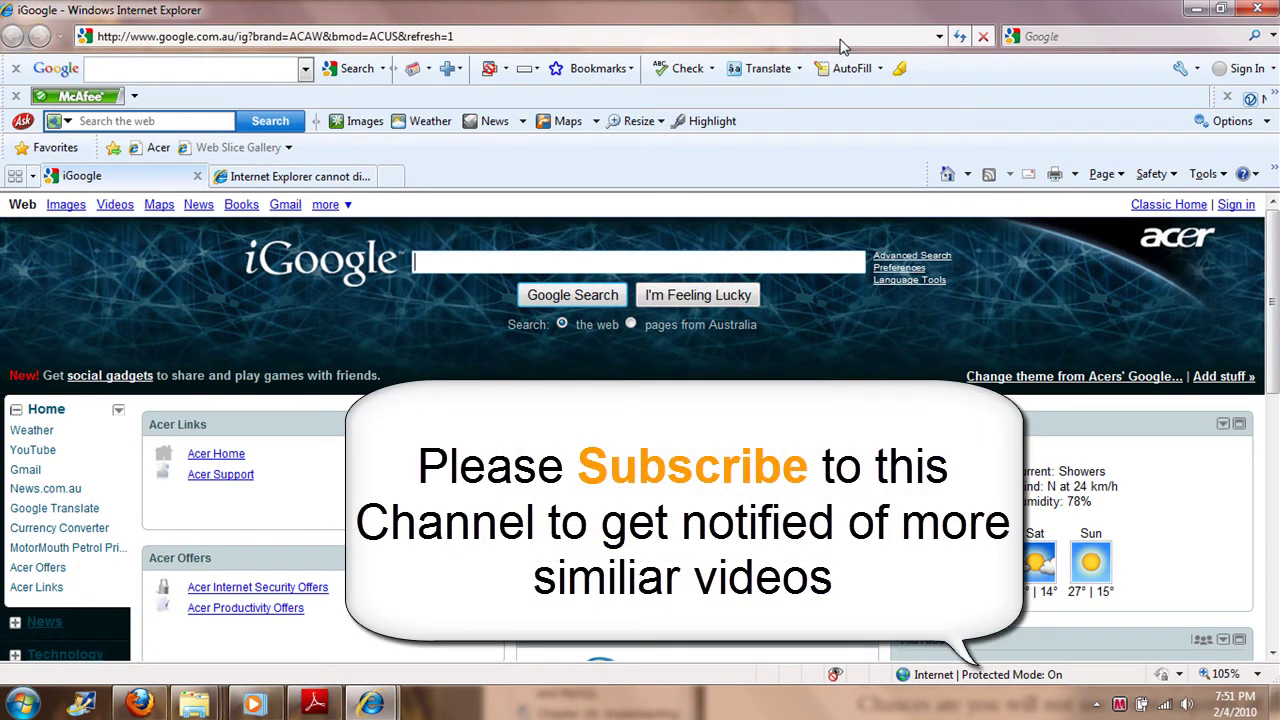
pyautogui.click(745, 35)
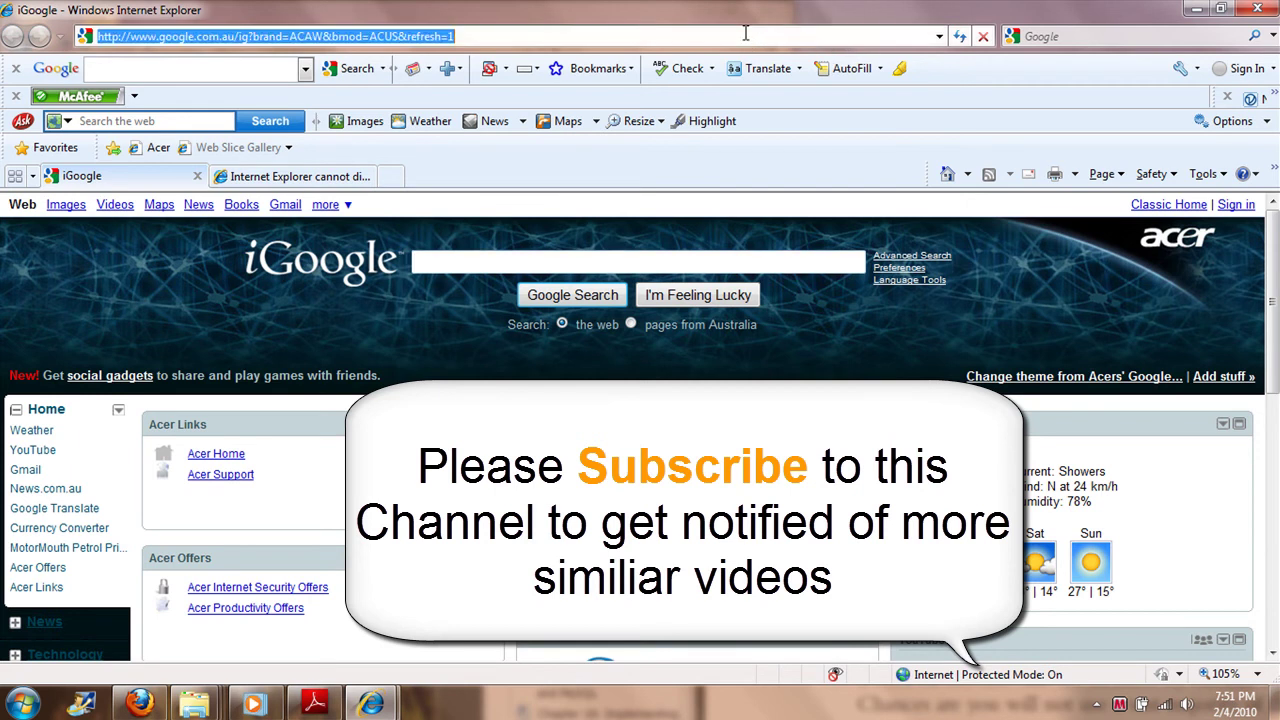